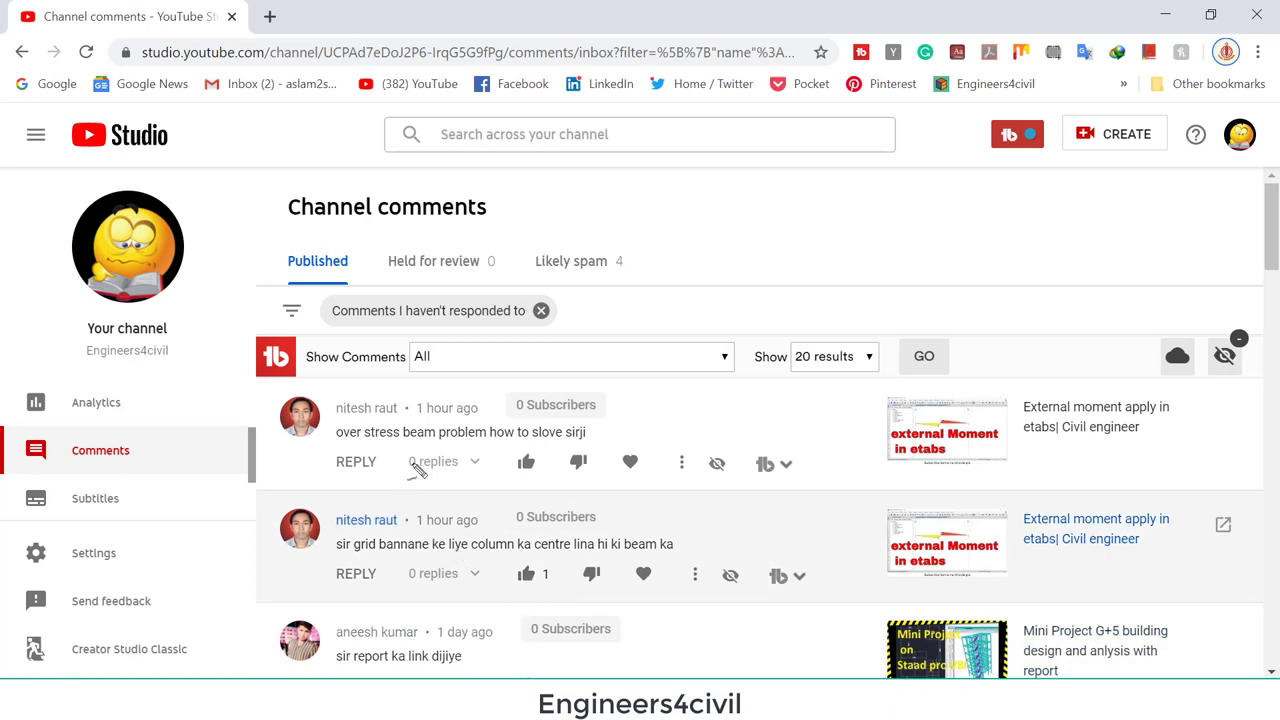
Mark the viewer's overstressed-beam question on screen, then clear the annotations
mouse_move(266, 383)
mouse_down()
mouse_move(266, 476)
mouse_move(835, 490)
mouse_move(873, 402)
mouse_move(520, 380)
mouse_move(276, 385)
mouse_up()
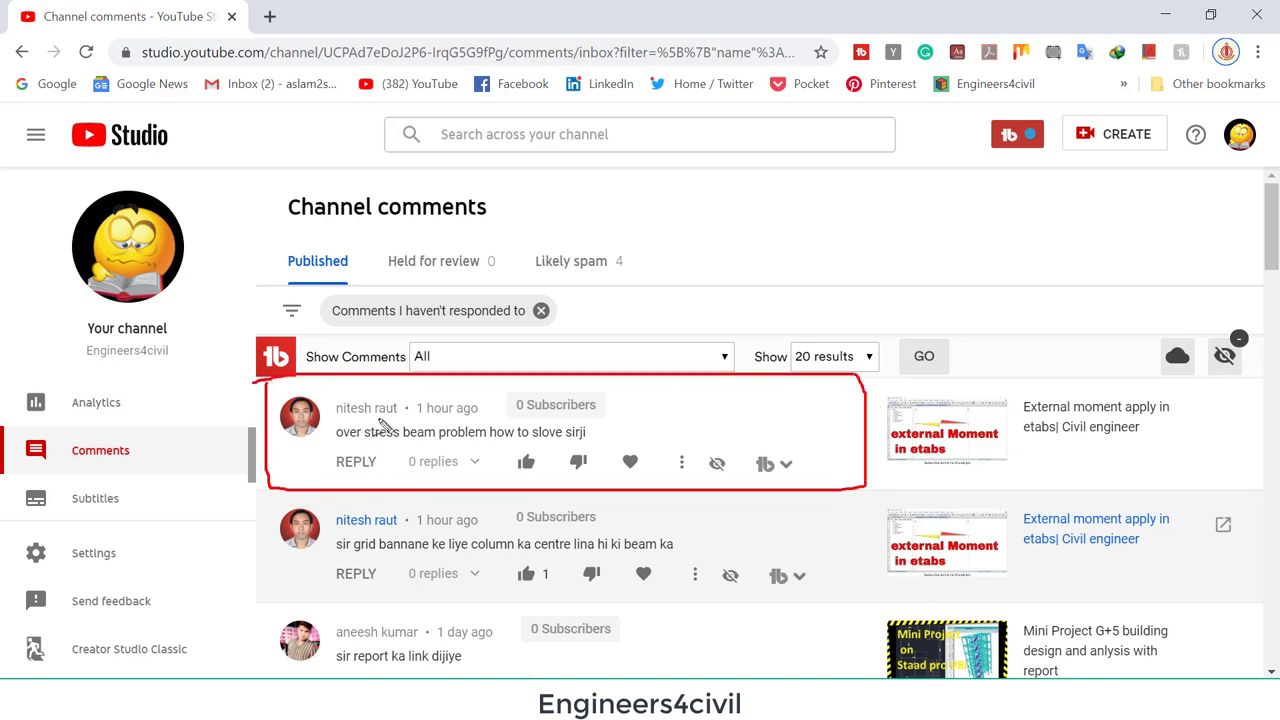
drag(614, 438, 735, 366)
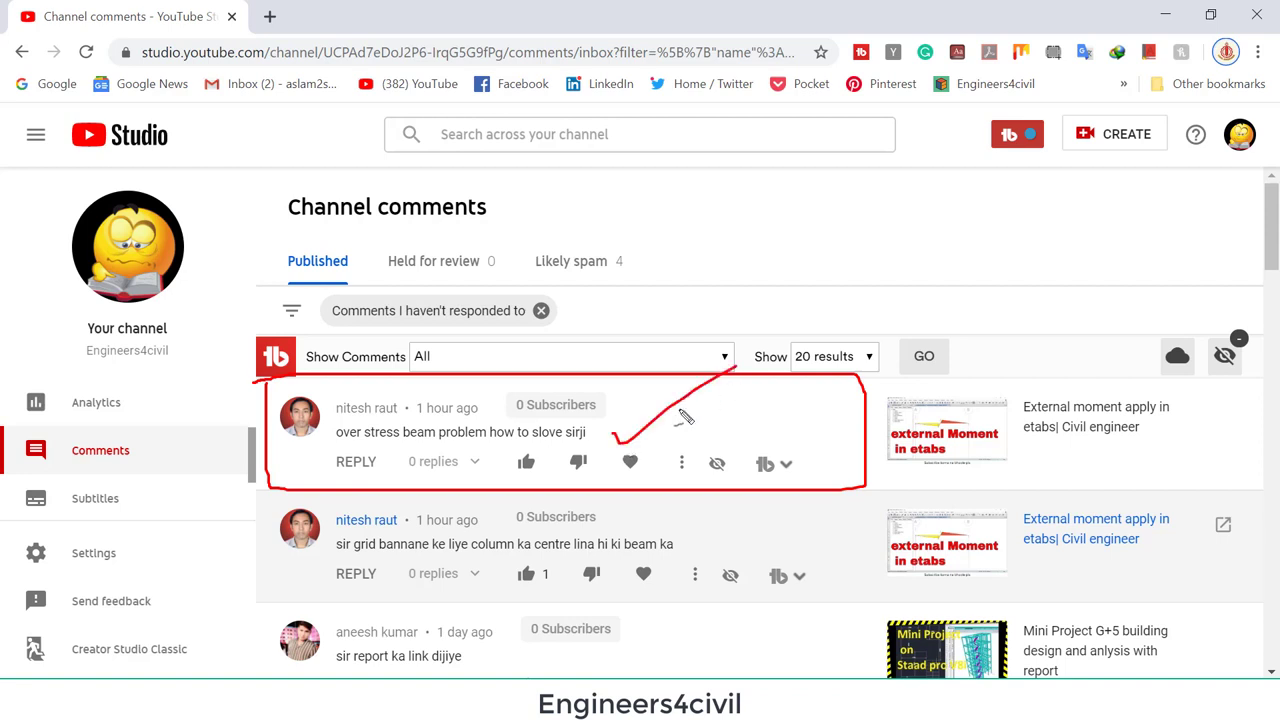
key(Escape)
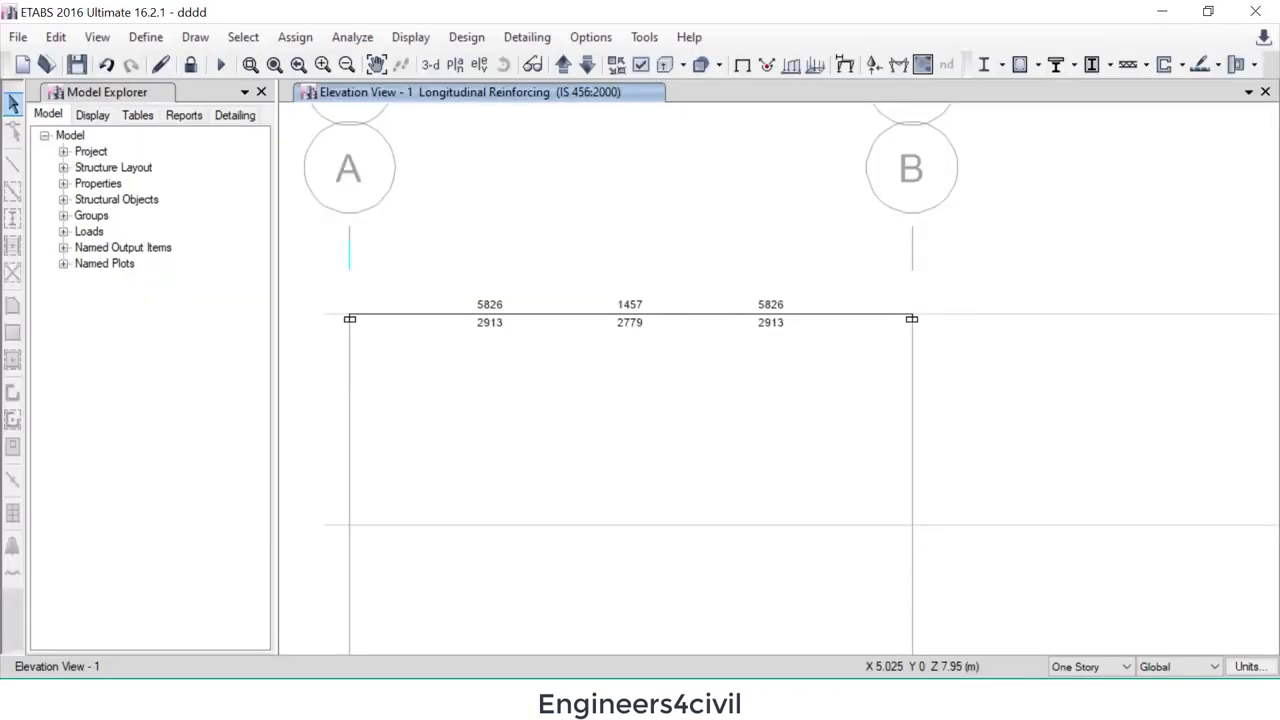
Start a new model without saving dddd, using built-in IS 456 settings and the default grid
click(23, 64)
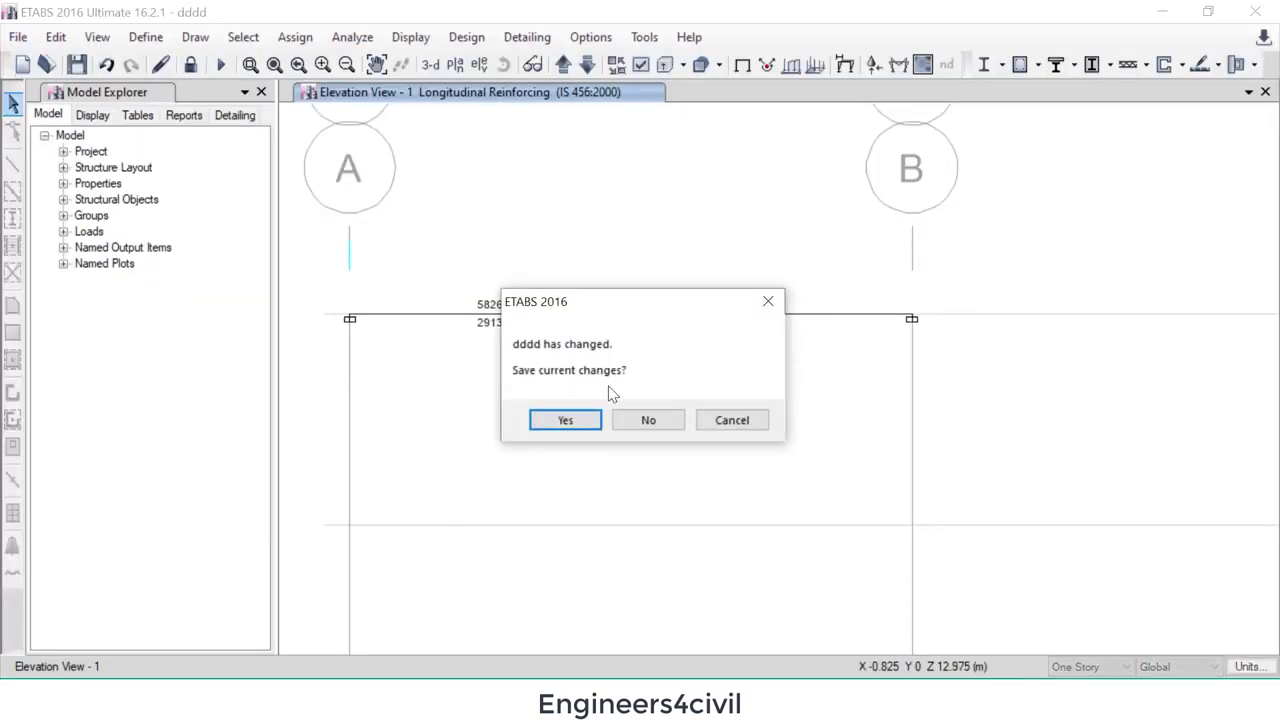
click(645, 423)
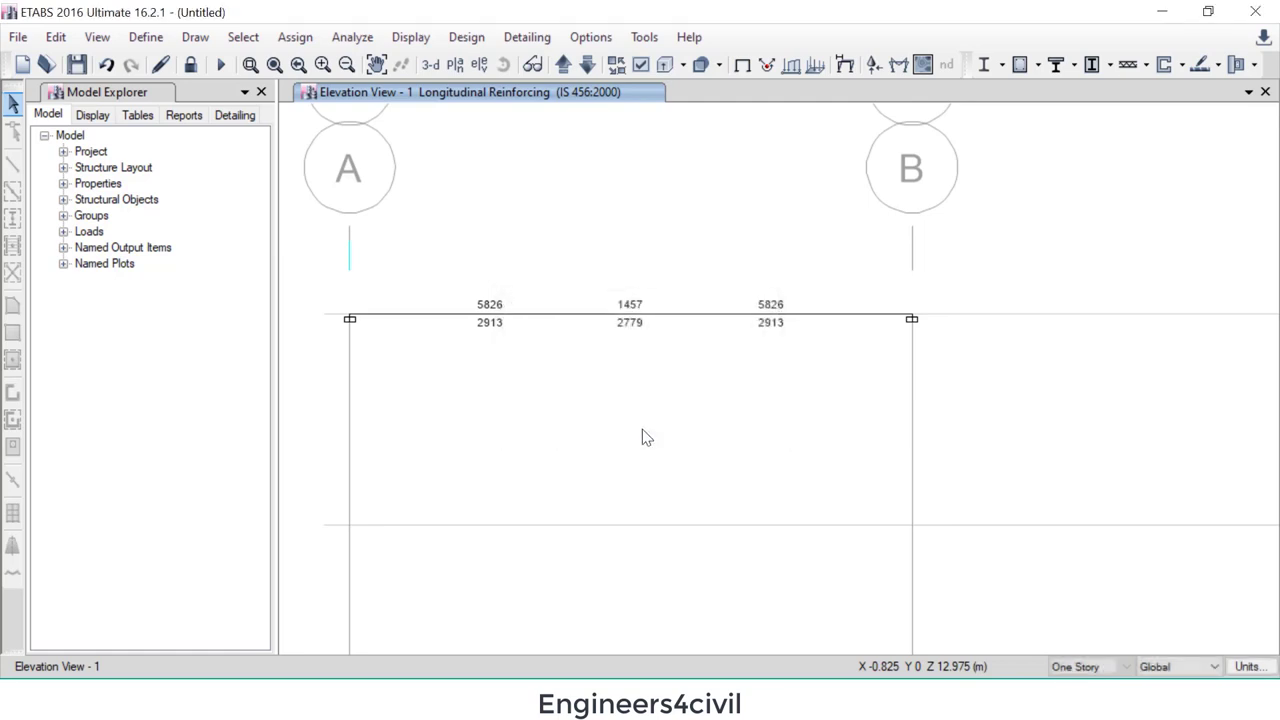
click(538, 301)
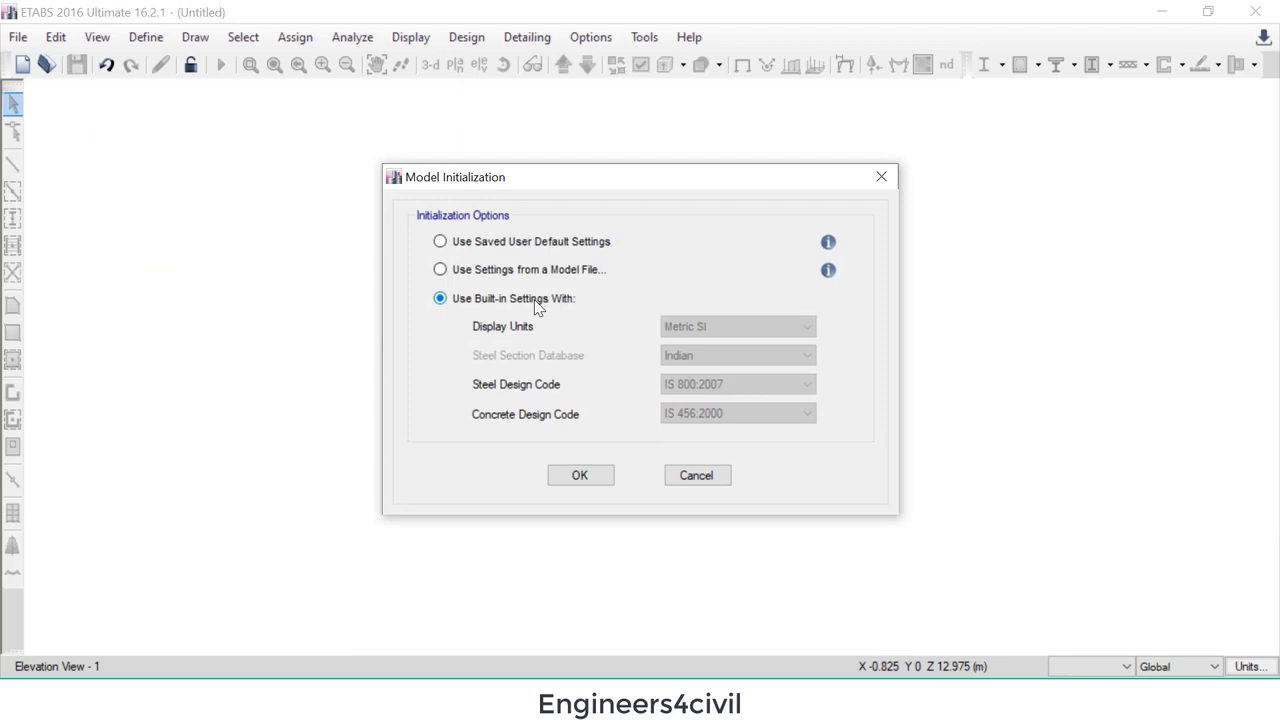
click(583, 477)
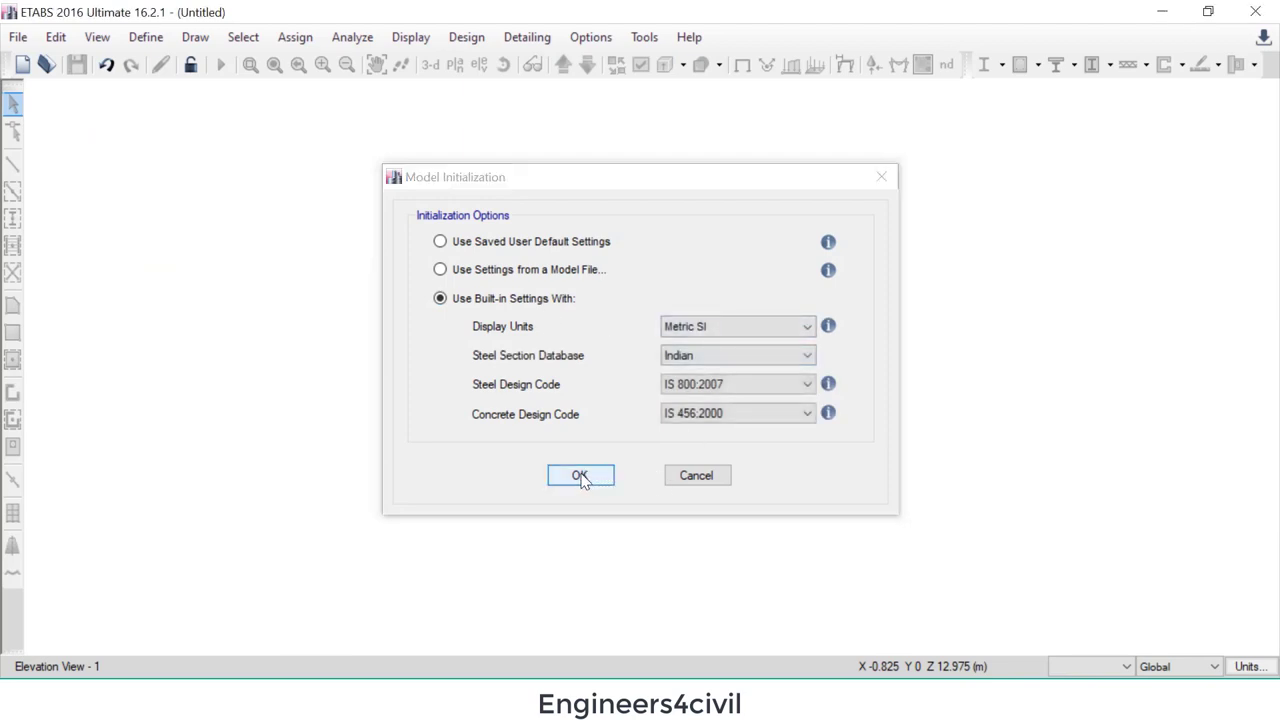
click(588, 560)
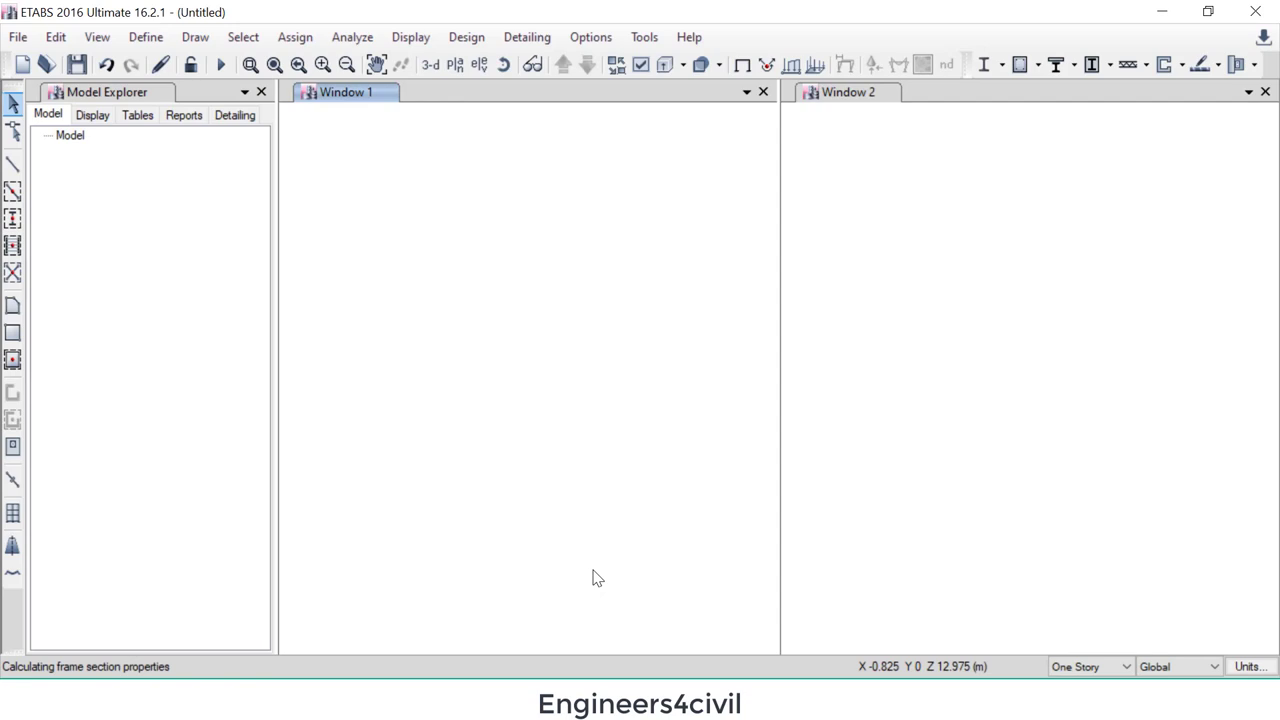
Draw a ConcBm beam along grid line 1 from A to B
click(12, 190)
click(258, 577)
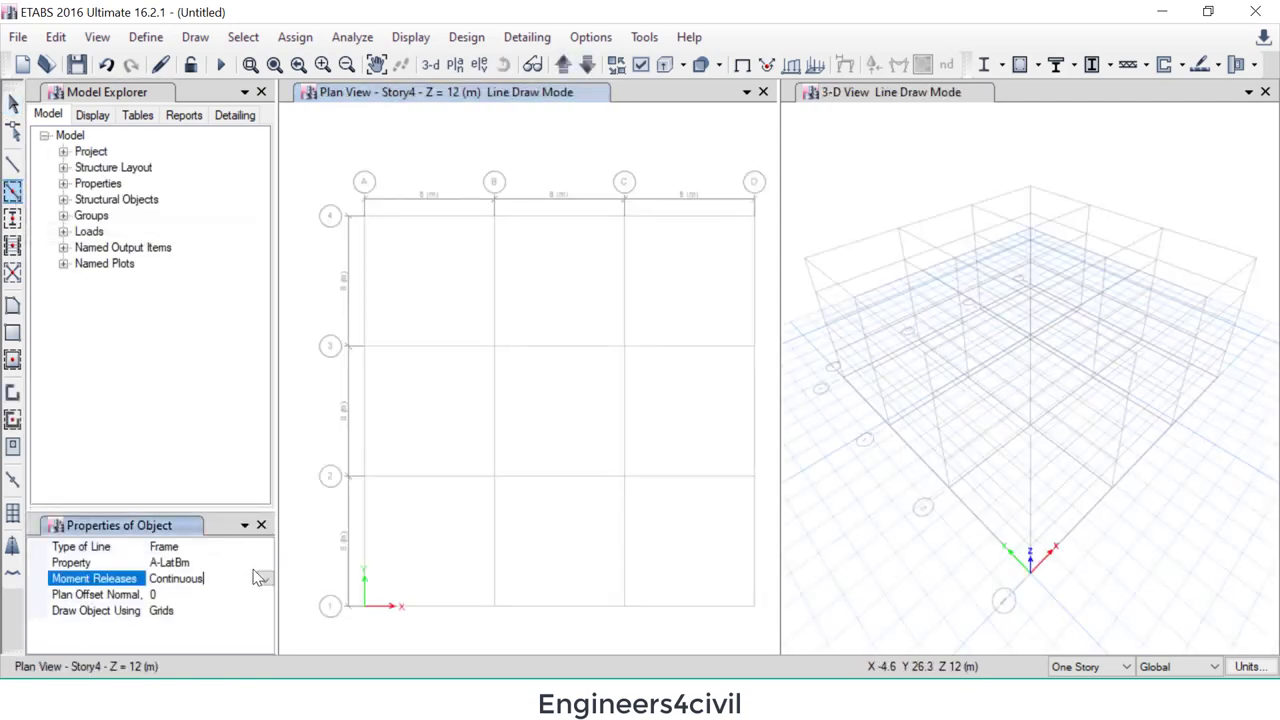
click(264, 562)
click(264, 562)
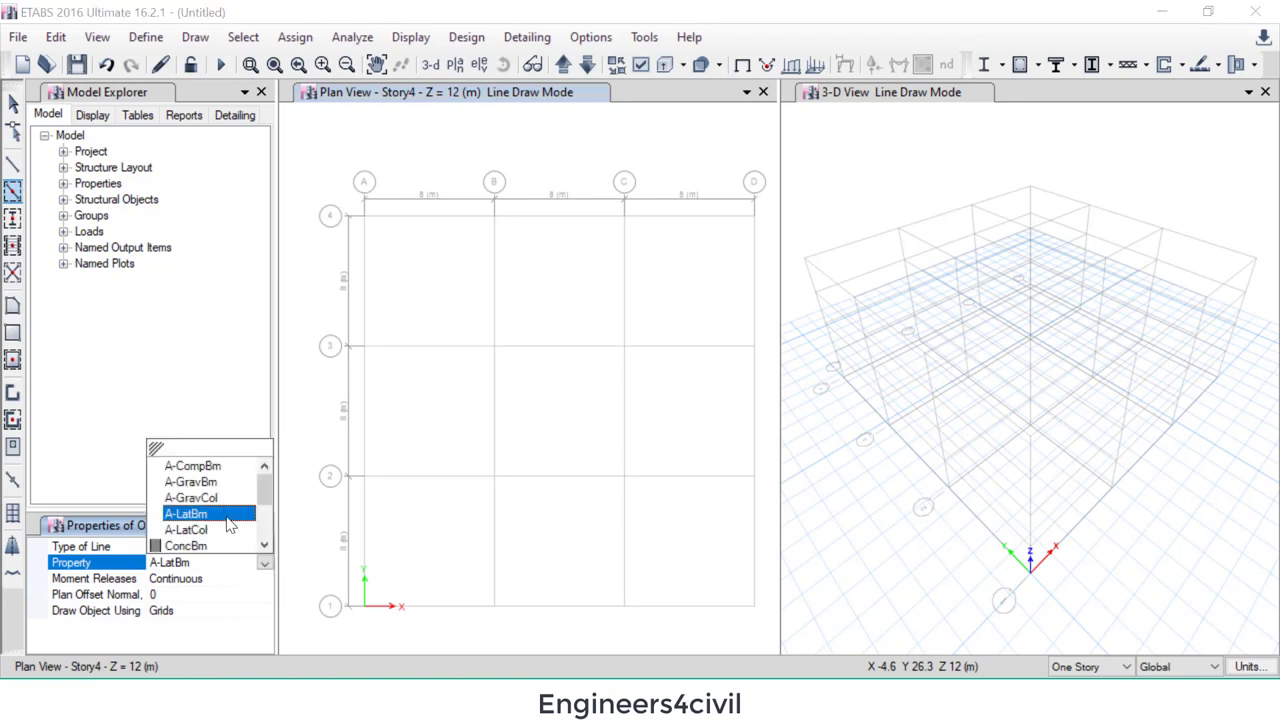
scroll(230, 526, down, 1)
click(212, 498)
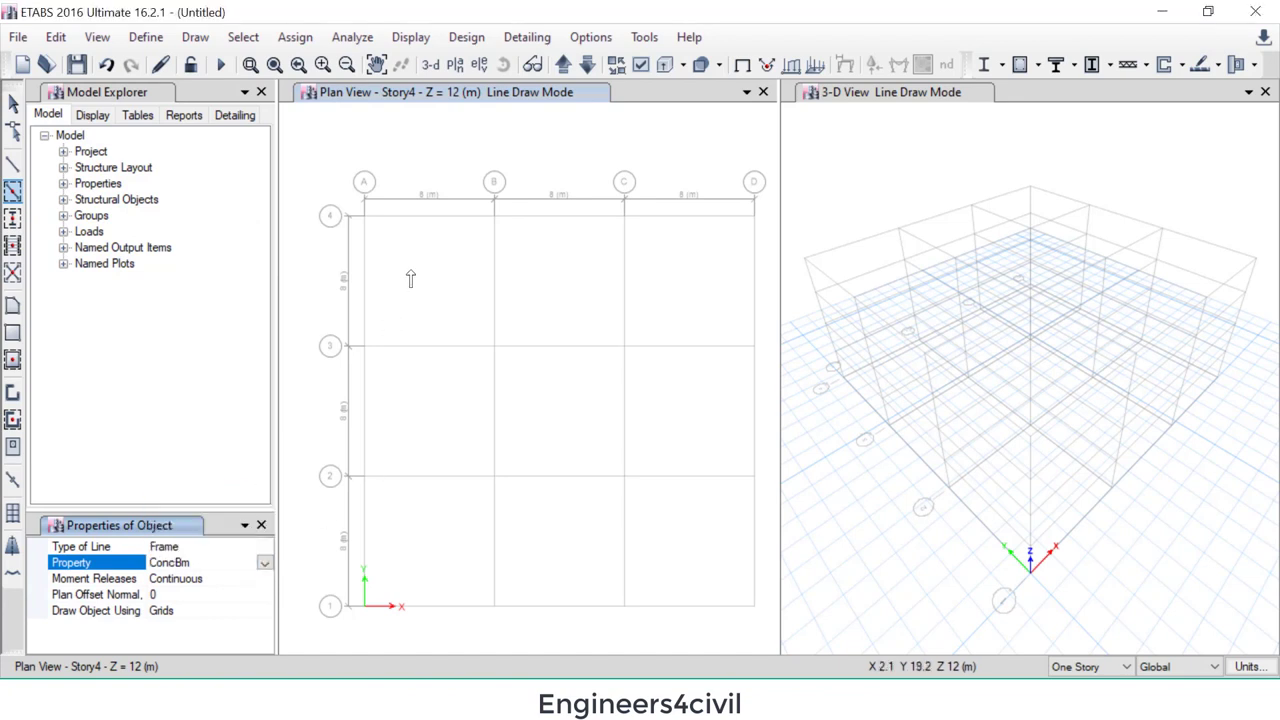
click(428, 604)
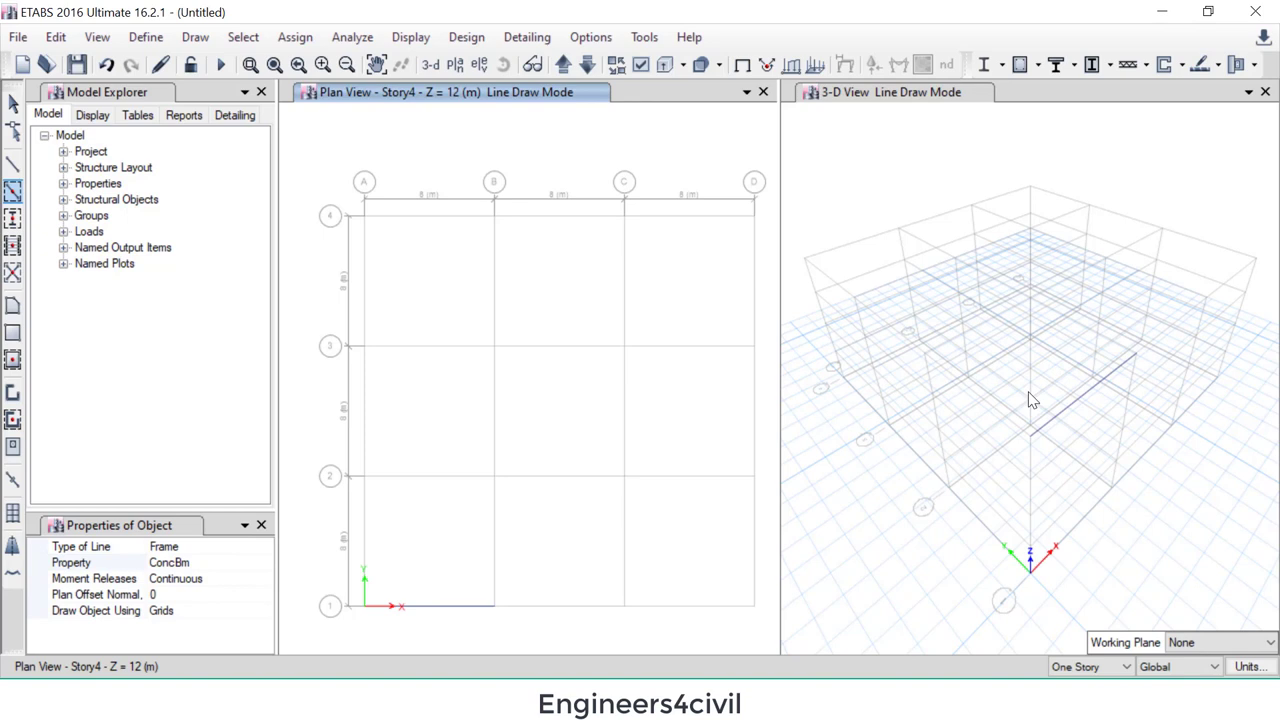
Give both end joints of the beam fixed restraints
key(Escape)
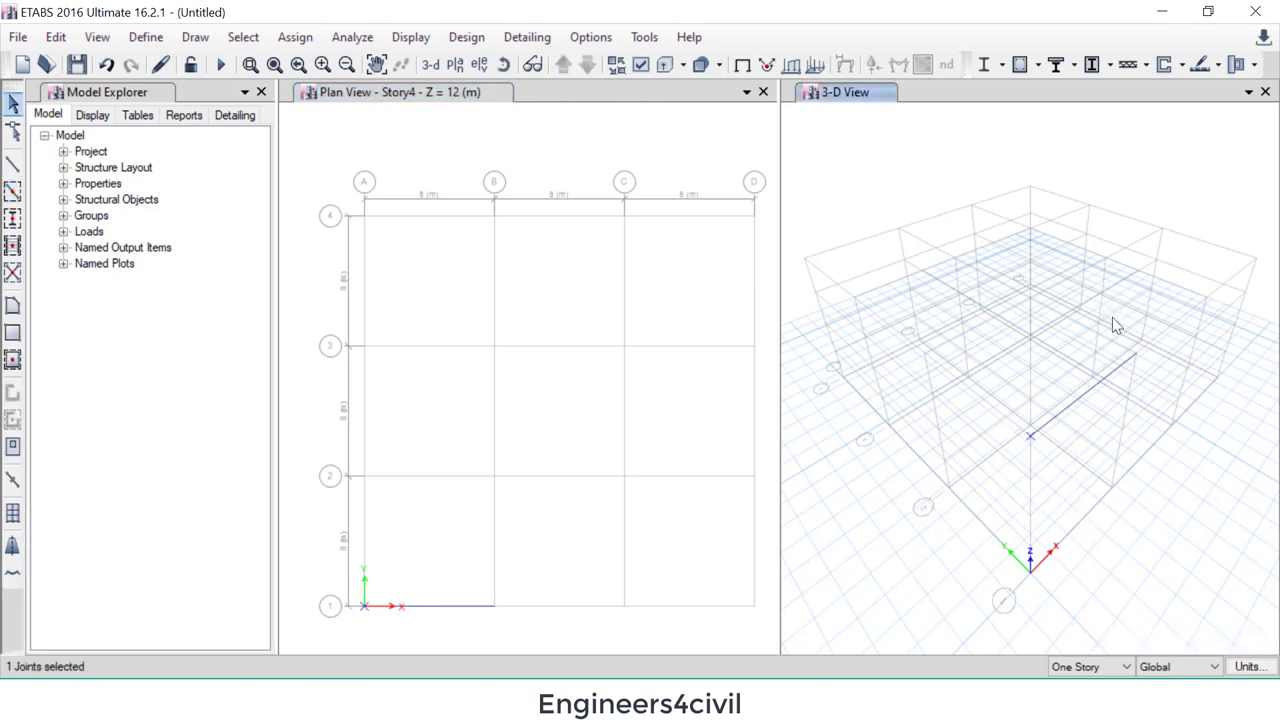
click(352, 37)
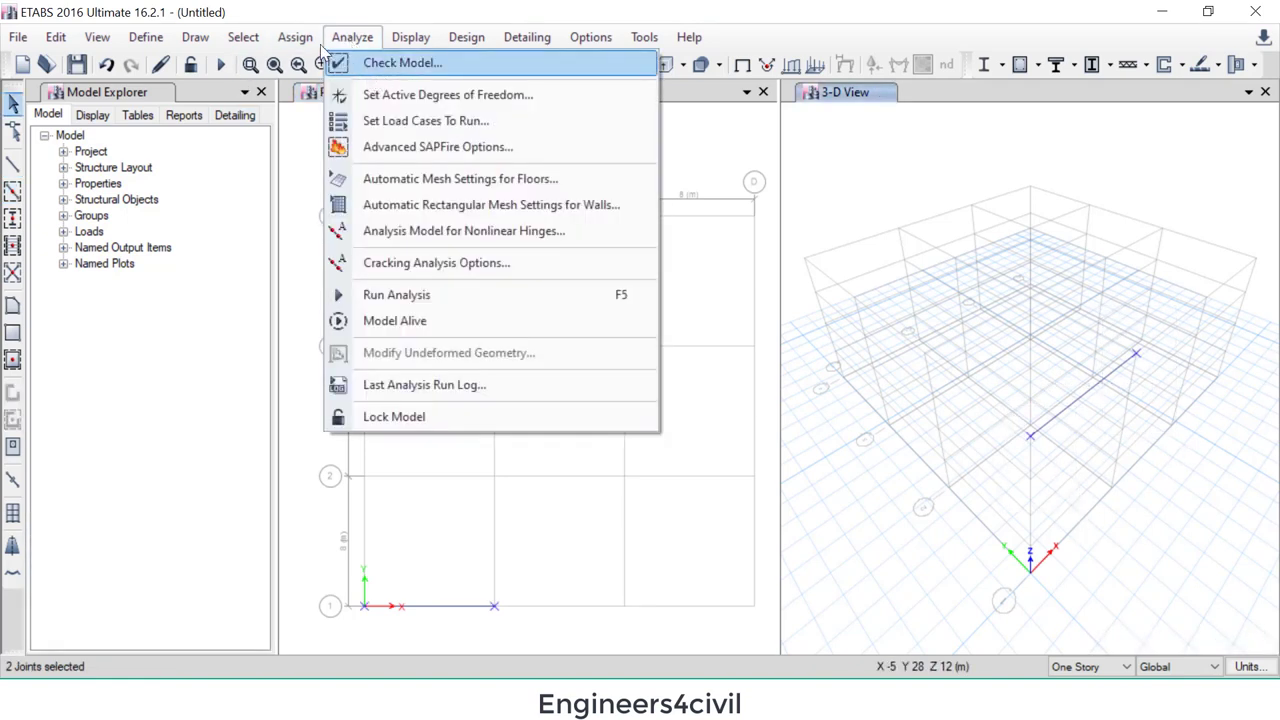
mouse_move(295, 37)
click(545, 63)
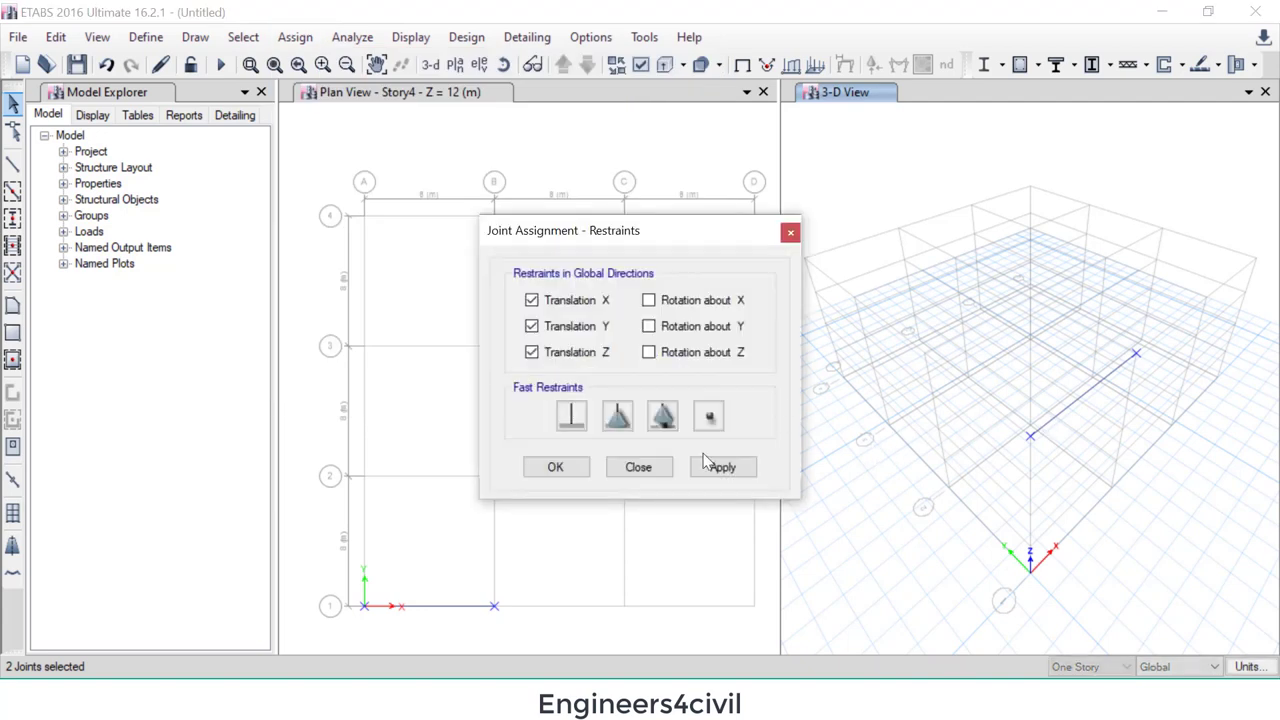
click(571, 416)
click(555, 467)
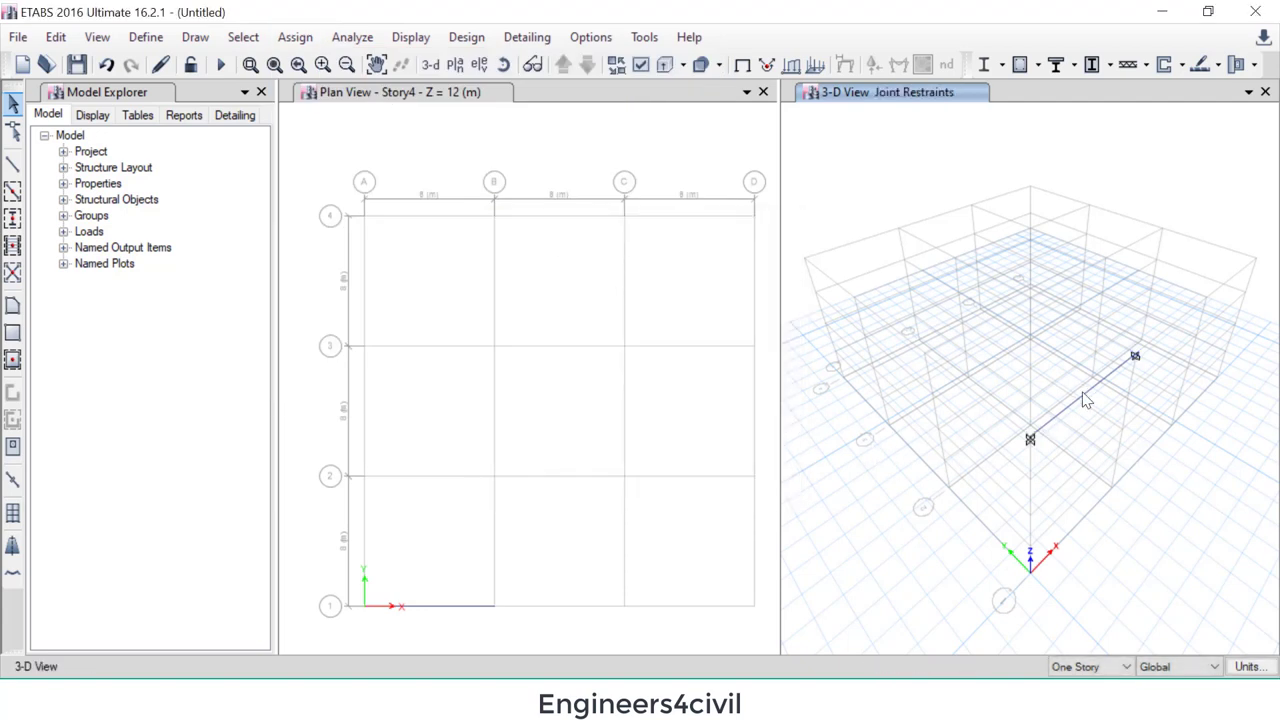
Assign the beam a uniform distributed Dead load of 20 kN/m
click(1080, 405)
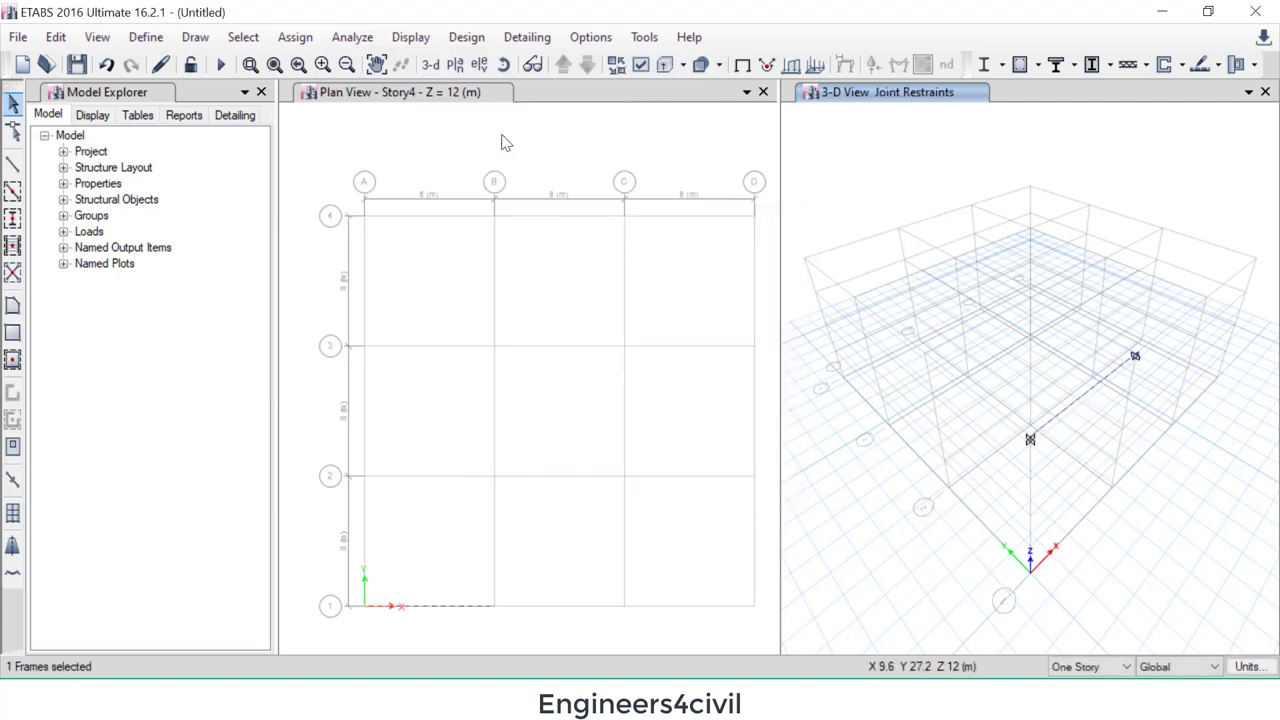
click(350, 37)
mouse_move(295, 37)
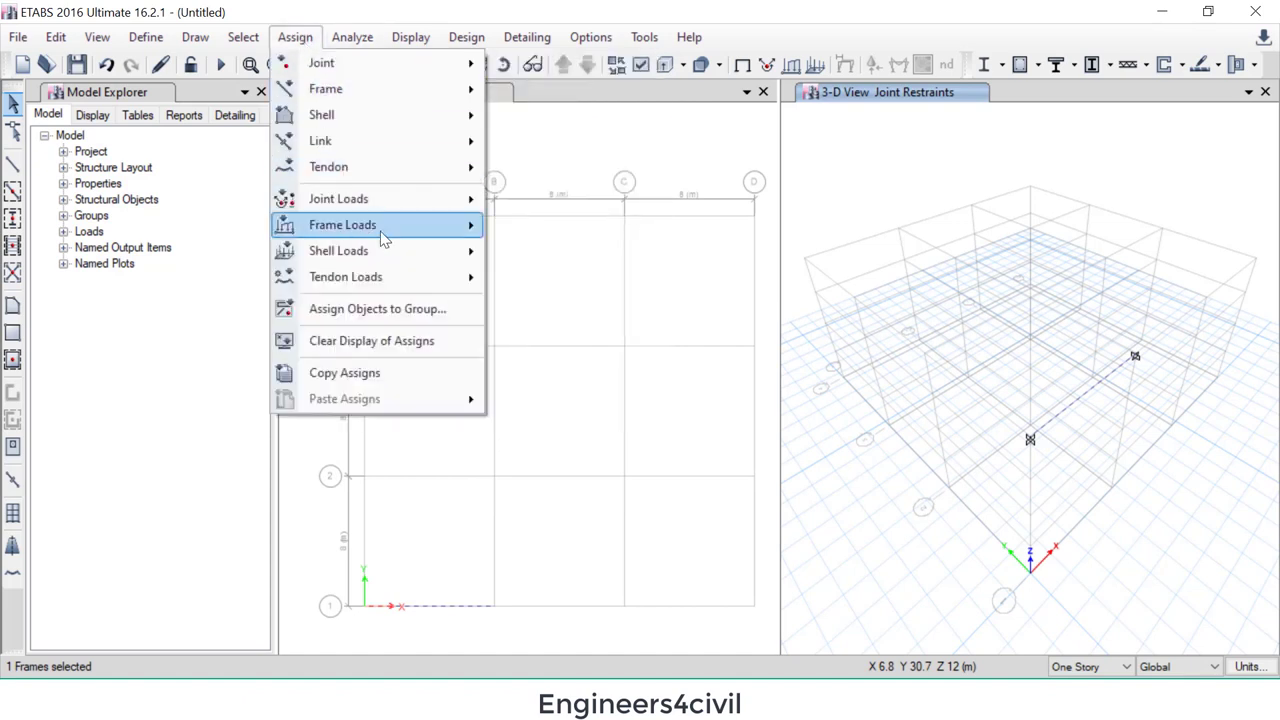
mouse_move(380, 223)
click(590, 254)
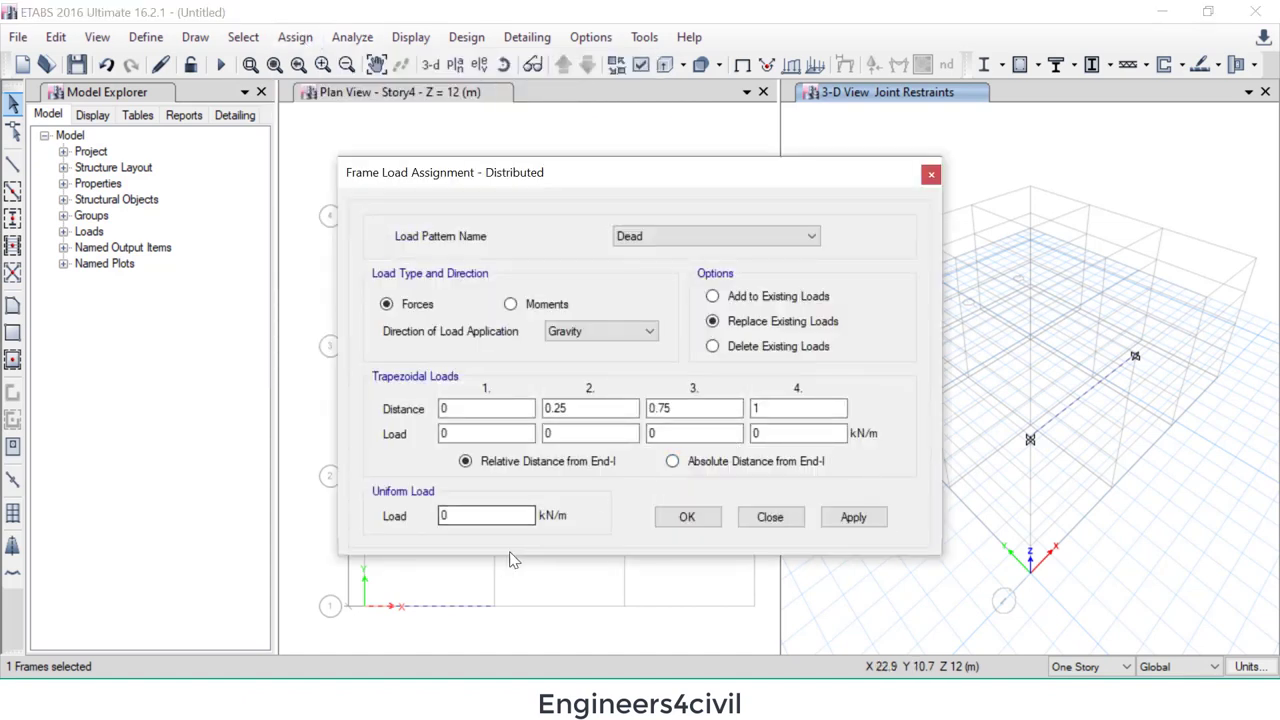
double_click(494, 516)
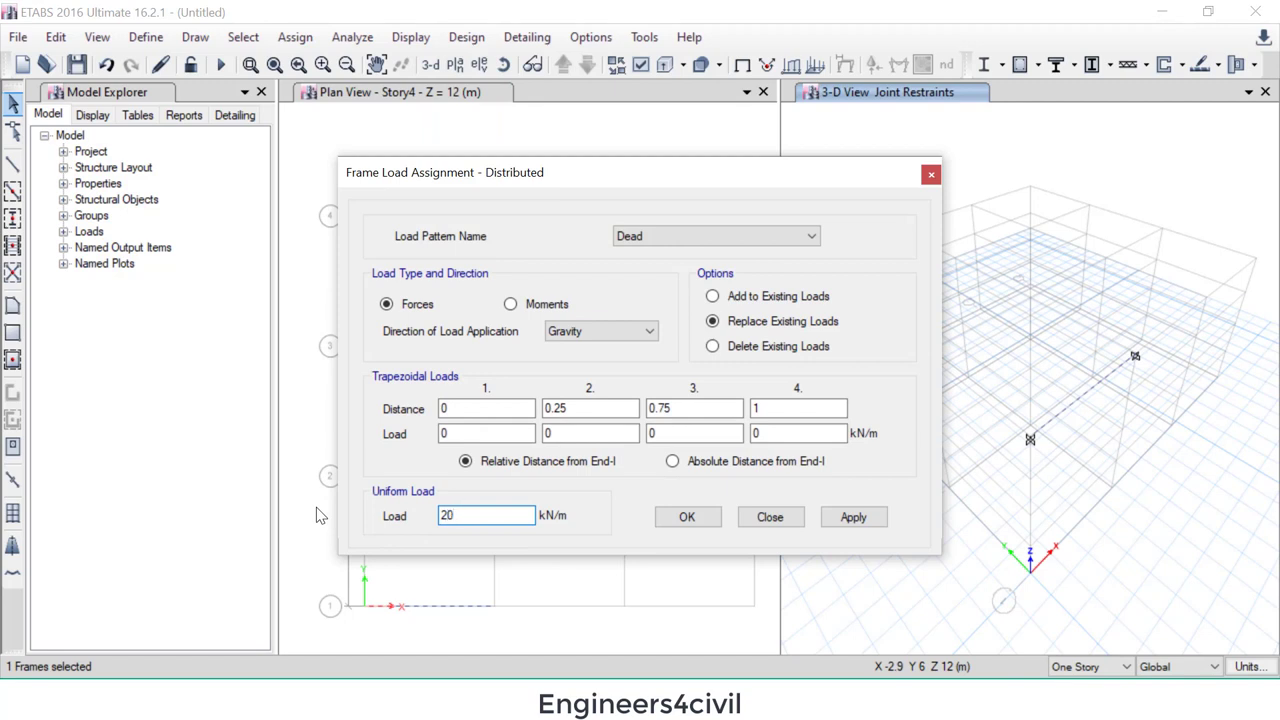
click(687, 518)
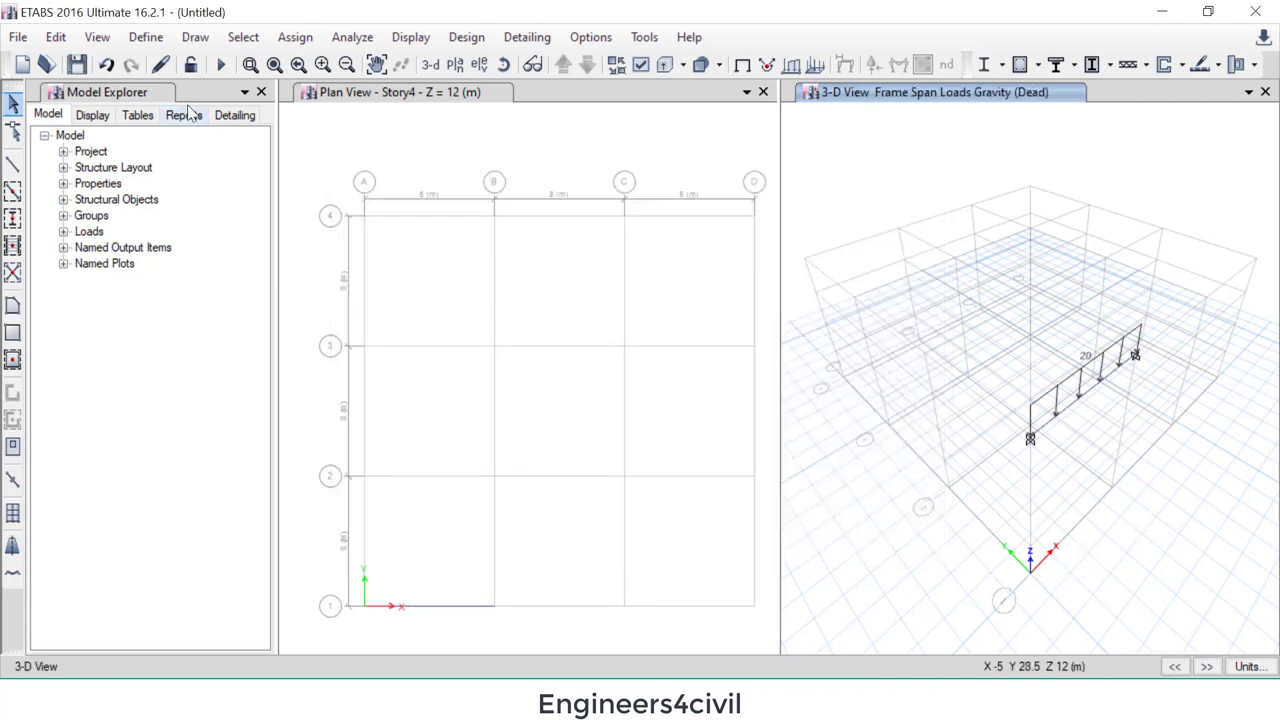
Add load combination Comb1, then save the model as ffdd and run the analysis
click(221, 72)
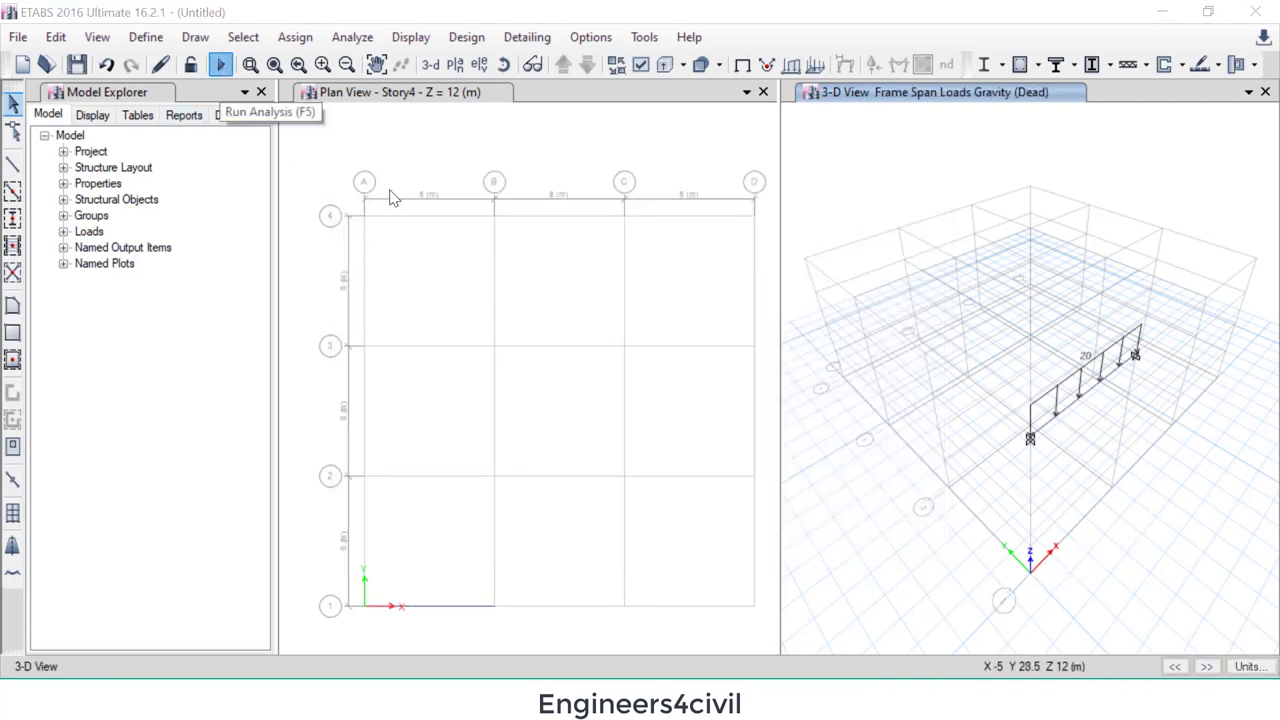
click(566, 466)
click(143, 37)
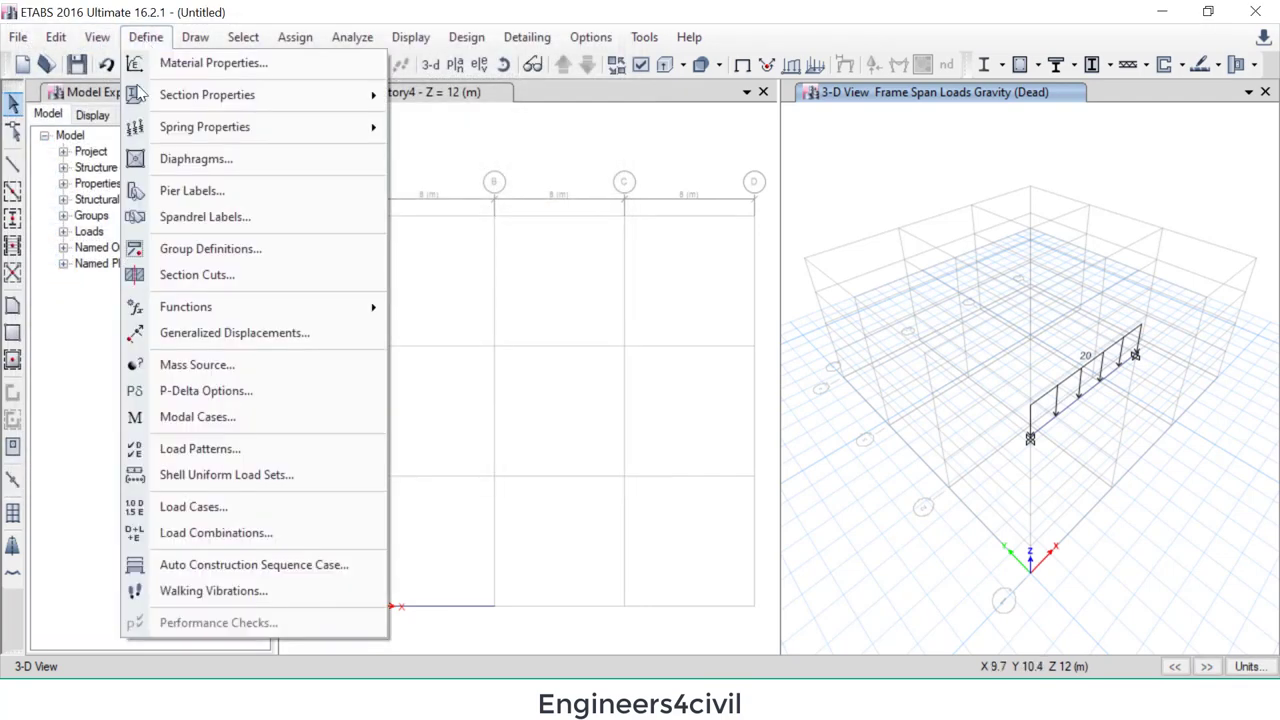
click(245, 532)
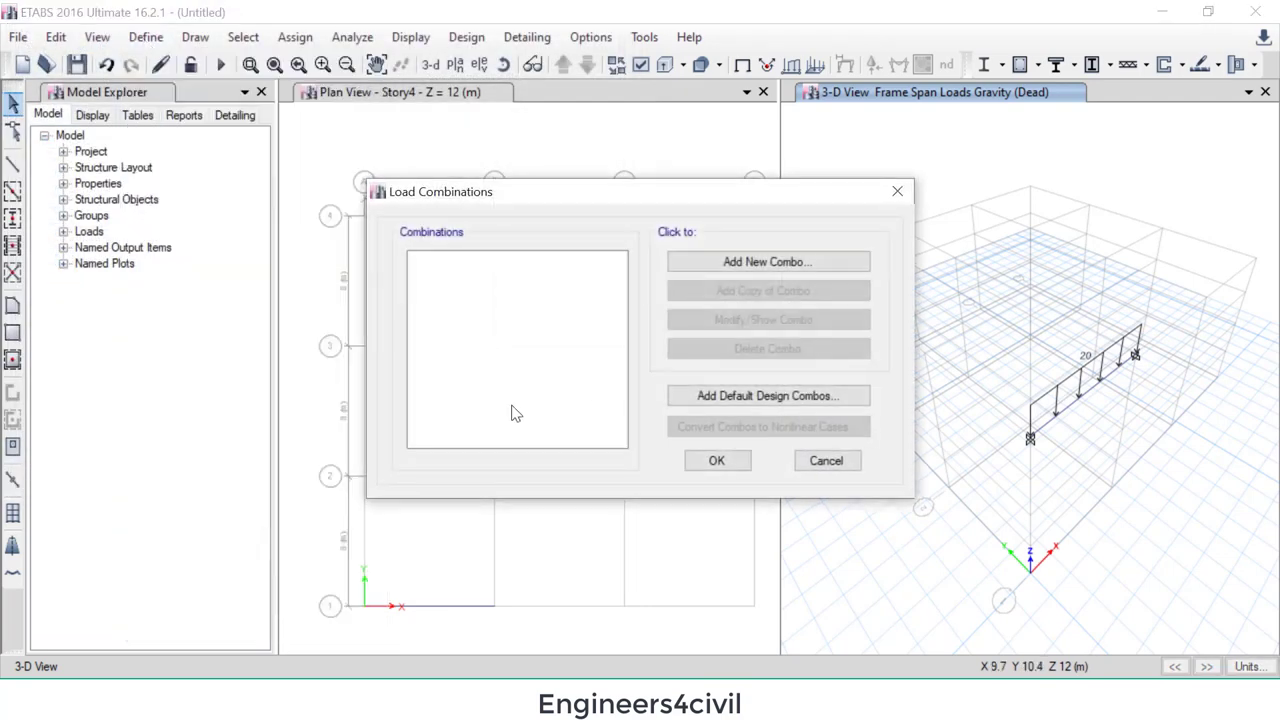
click(785, 267)
click(580, 527)
click(717, 461)
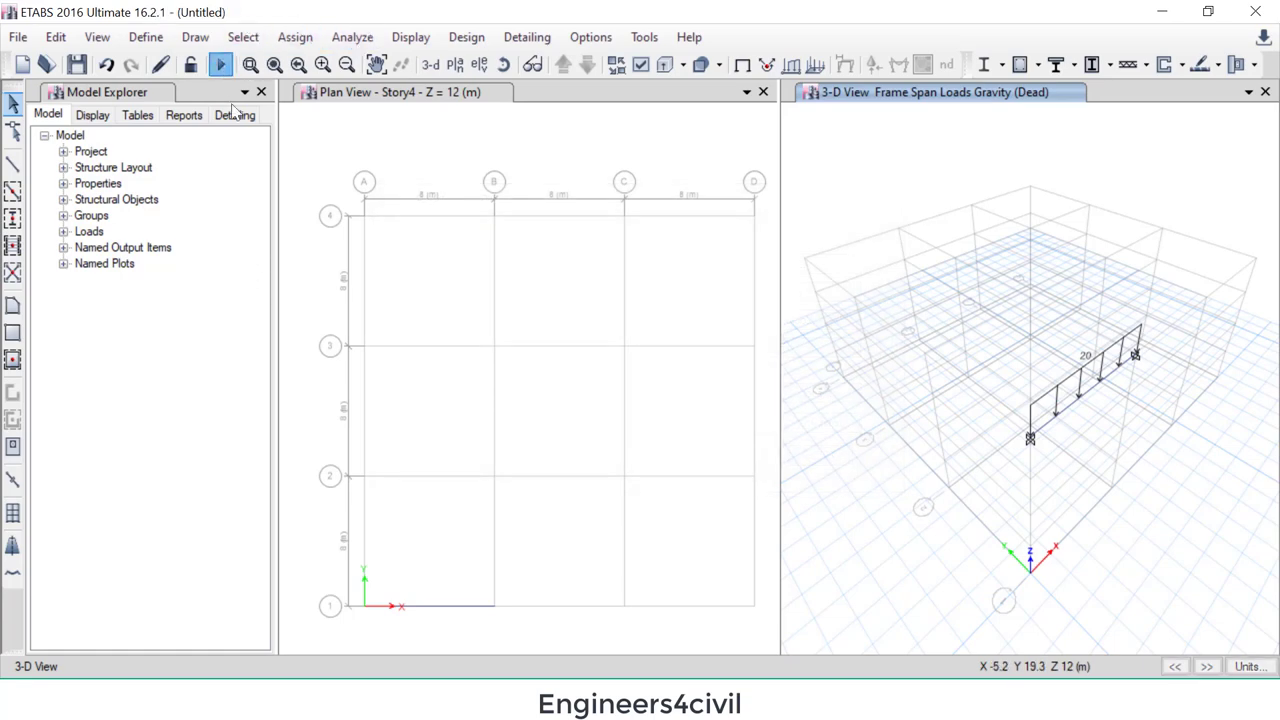
click(221, 64)
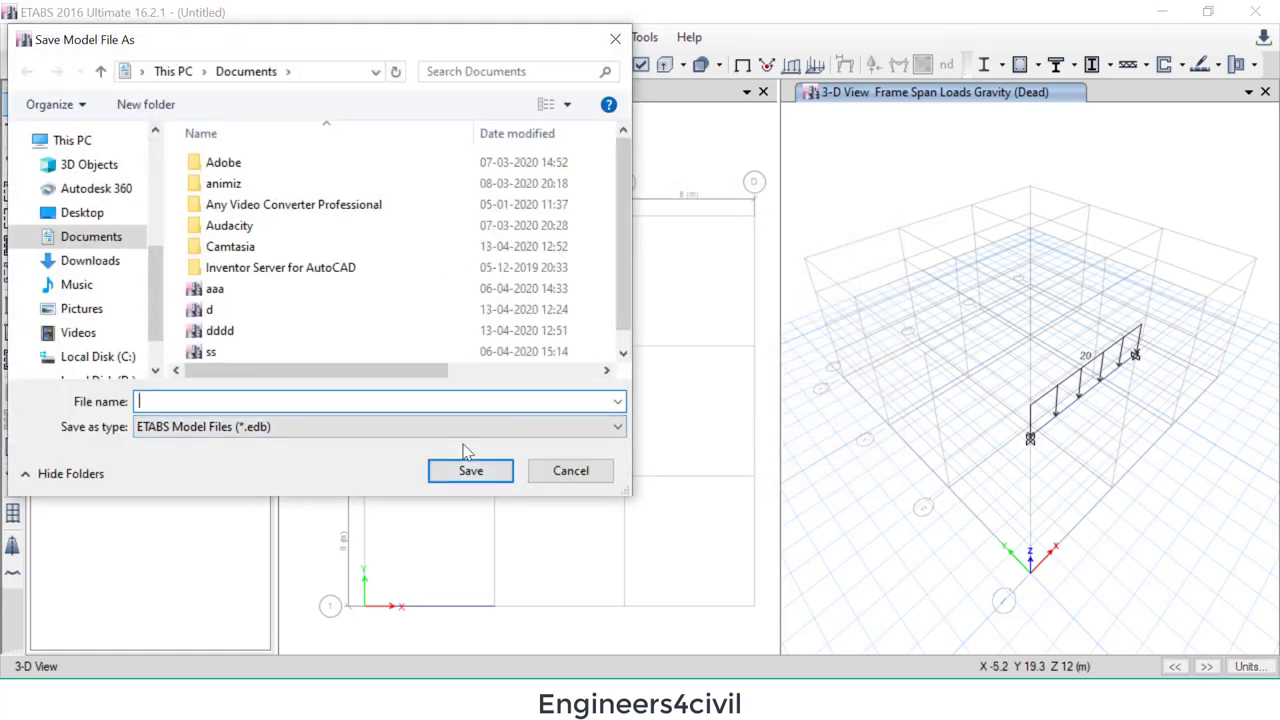
click(470, 469)
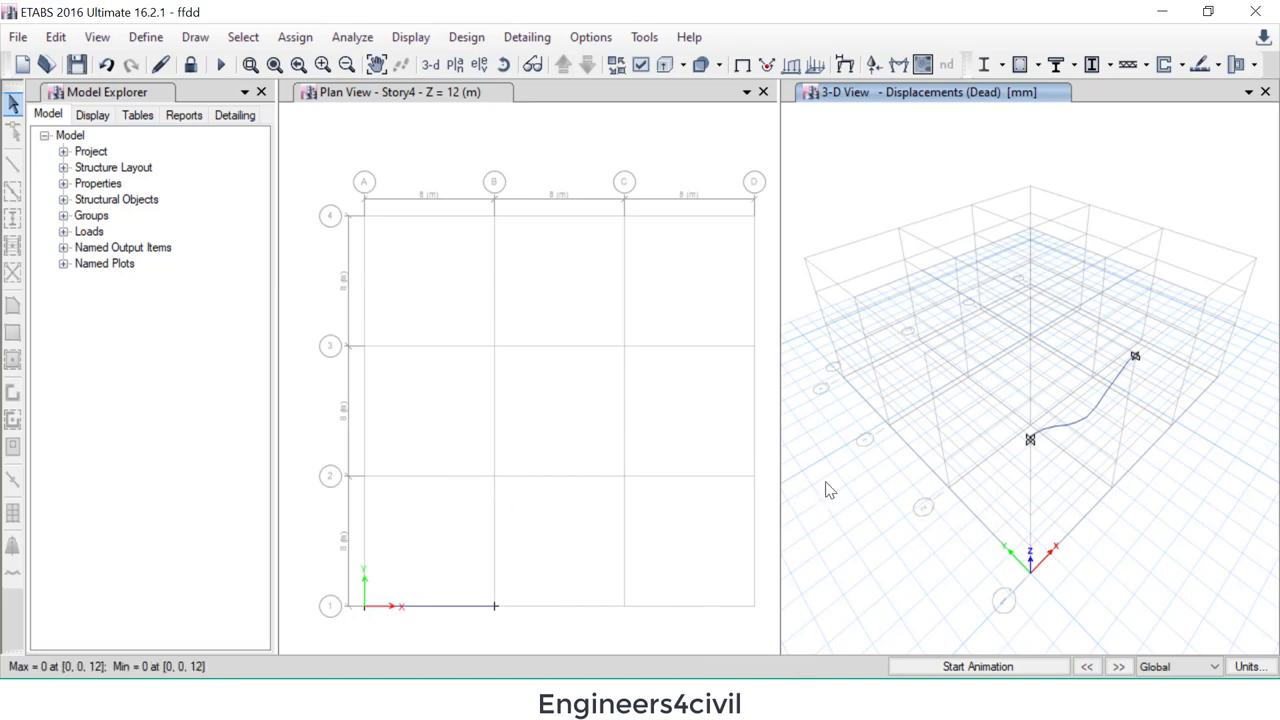
Make Comb1 the load combination used for concrete frame design
click(466, 37)
mouse_move(543, 92)
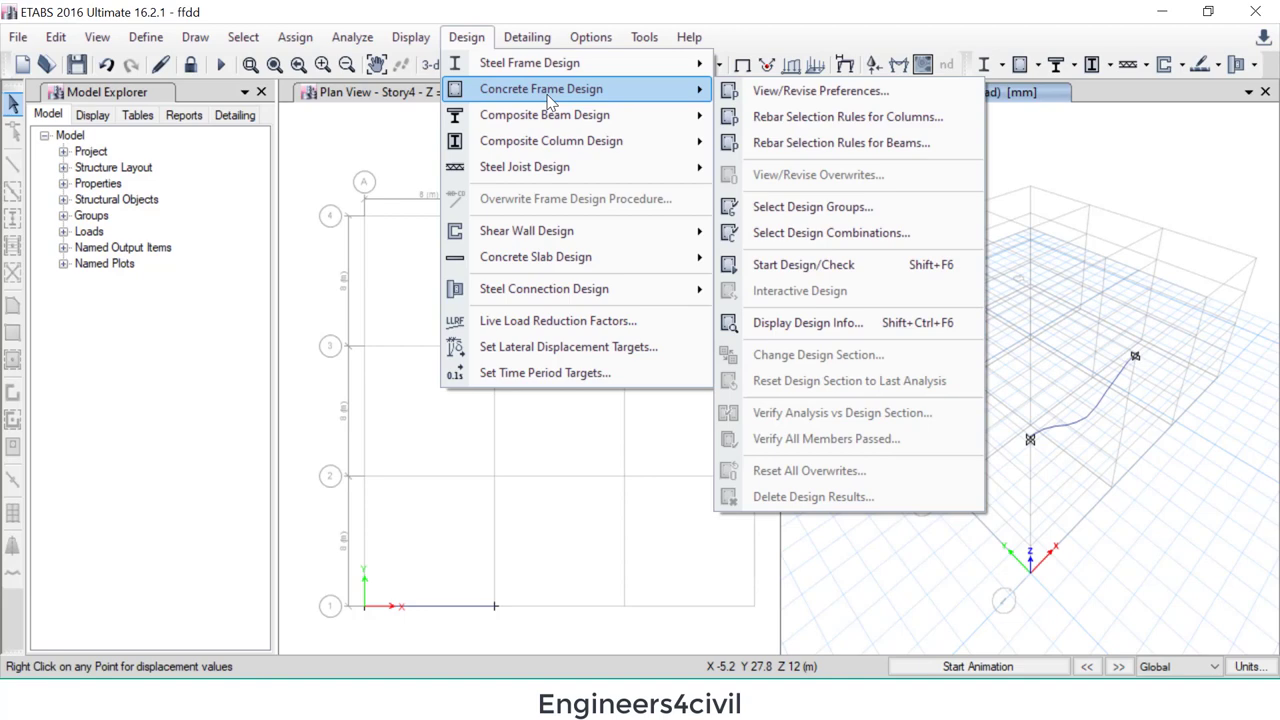
click(866, 232)
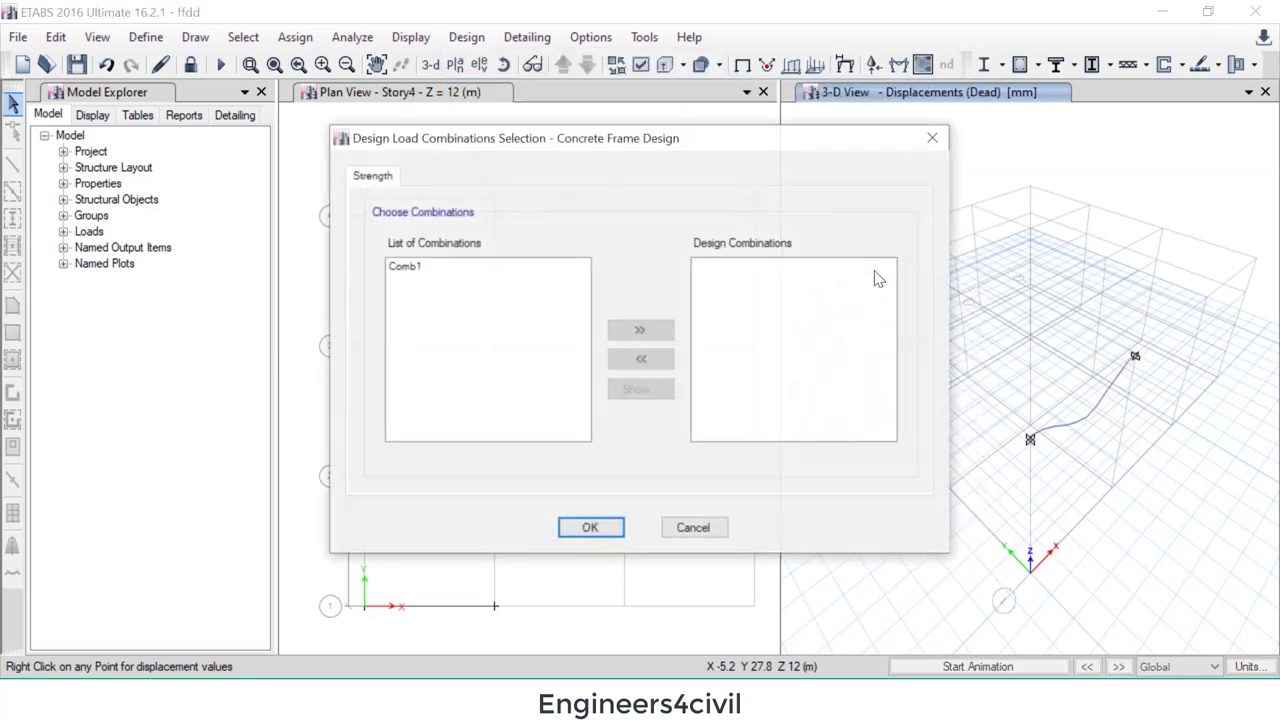
click(420, 268)
click(640, 329)
click(590, 527)
Run the concrete frame design check to IS 456:2000
click(467, 37)
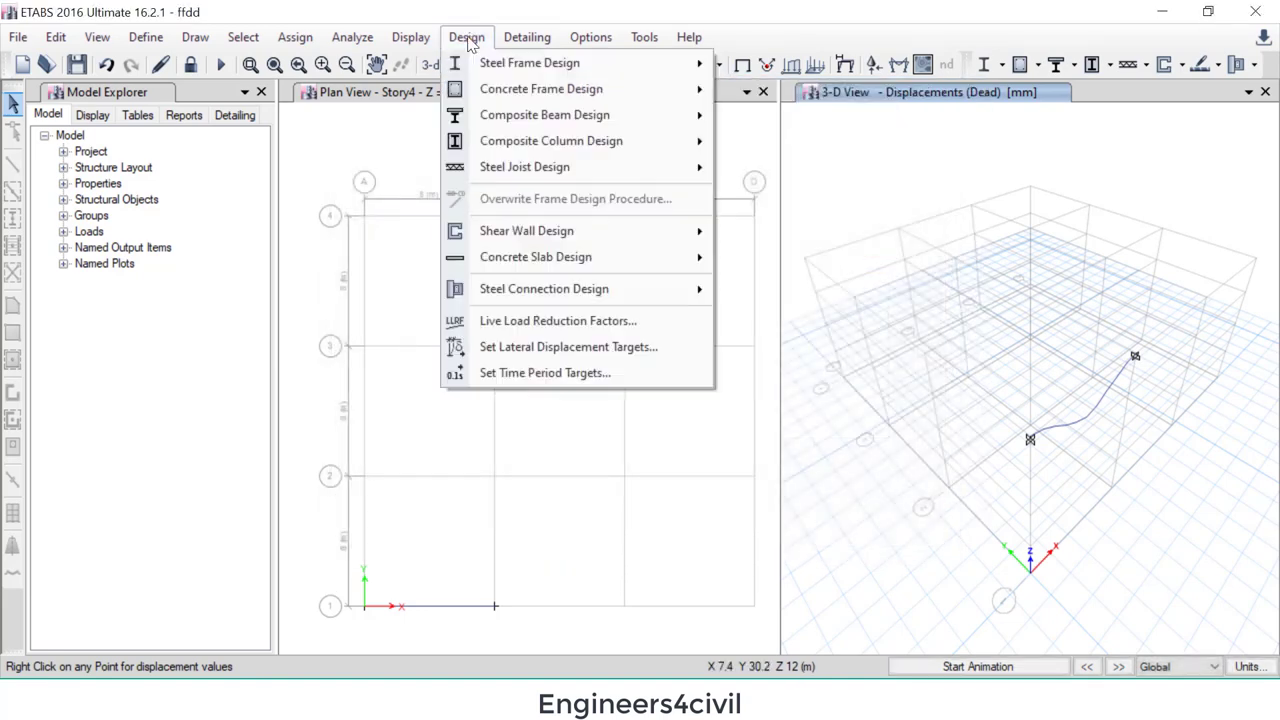
mouse_move(632, 105)
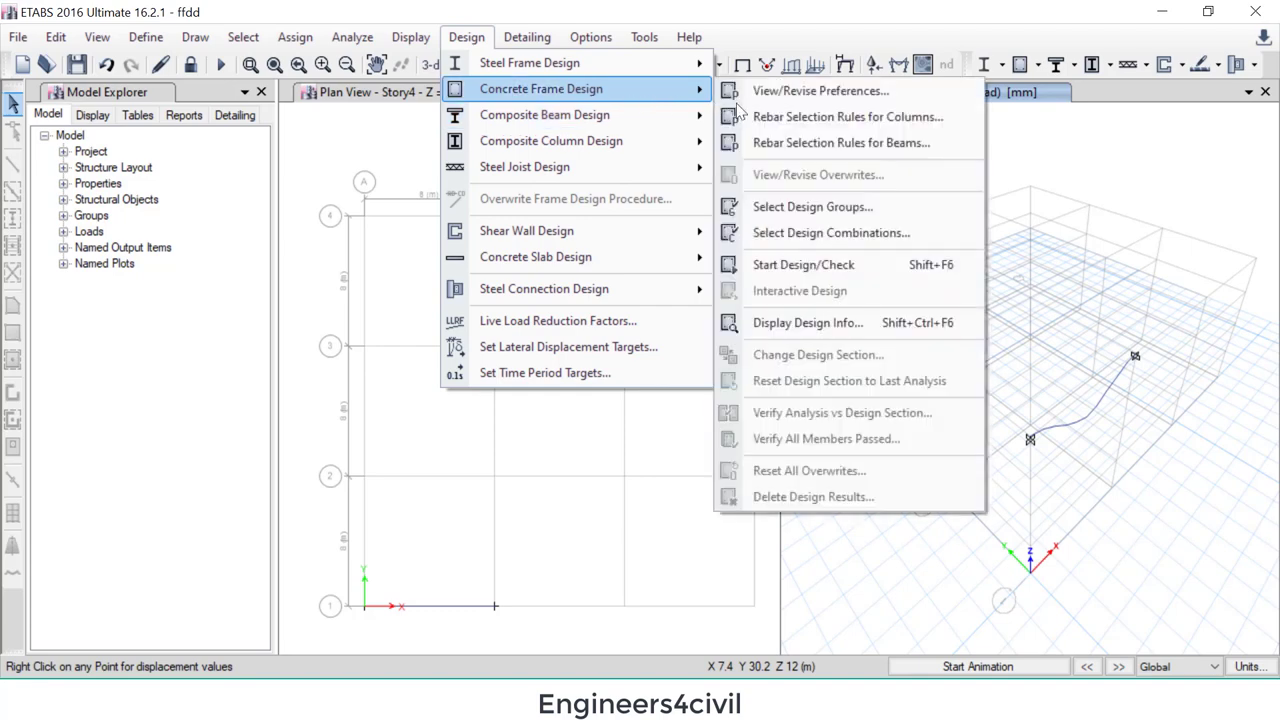
click(800, 262)
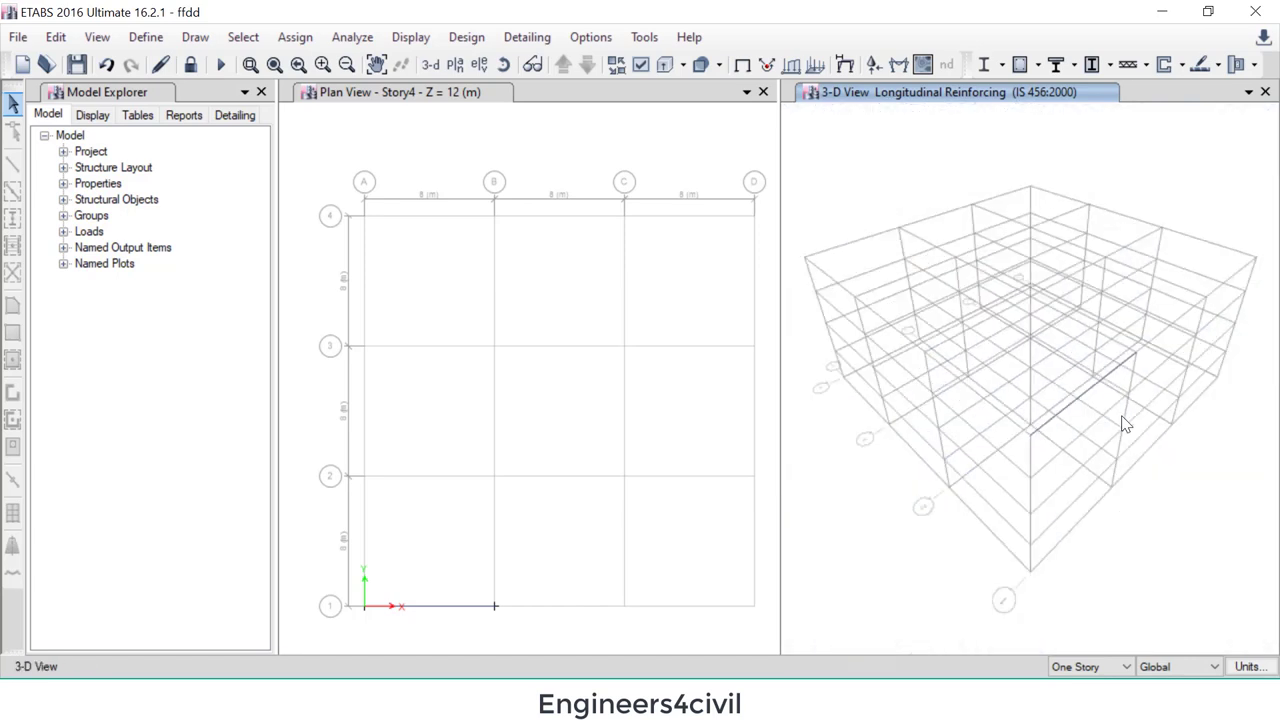
Close the plan view and display the grid line 1 elevation, zoomed on the beam
click(763, 91)
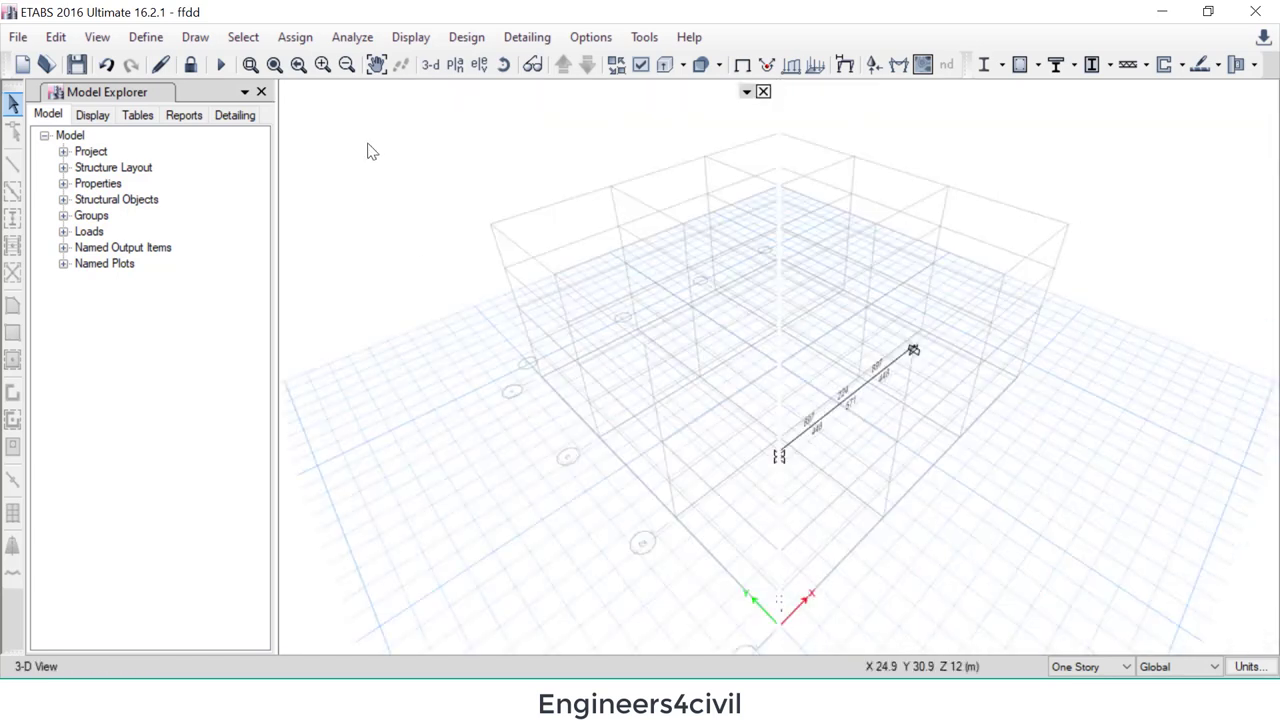
click(479, 64)
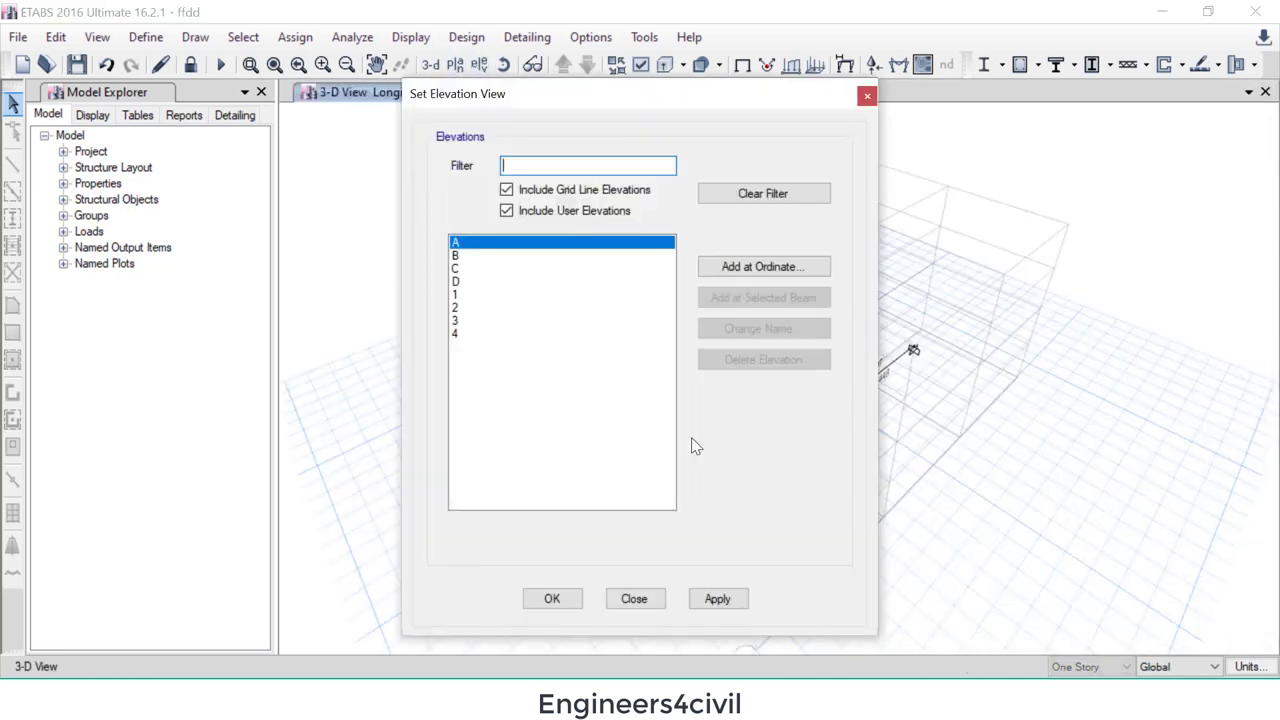
click(455, 294)
click(578, 599)
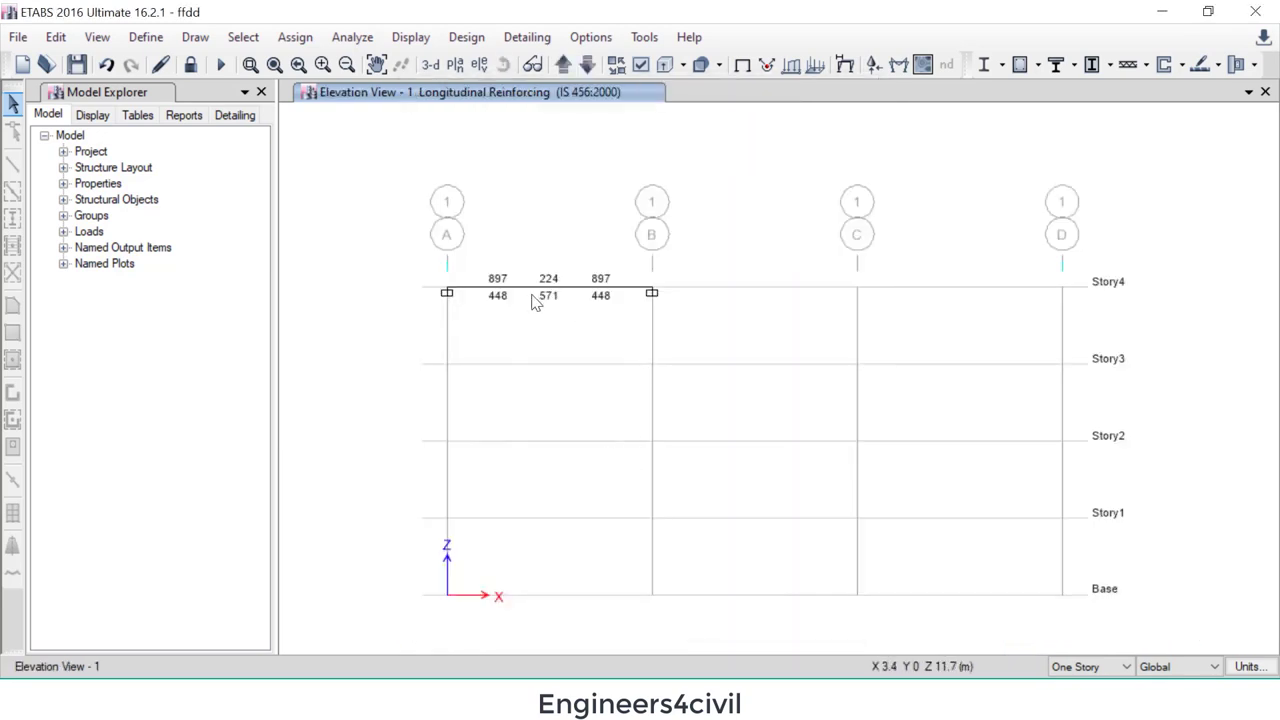
scroll(535, 303, up, 3)
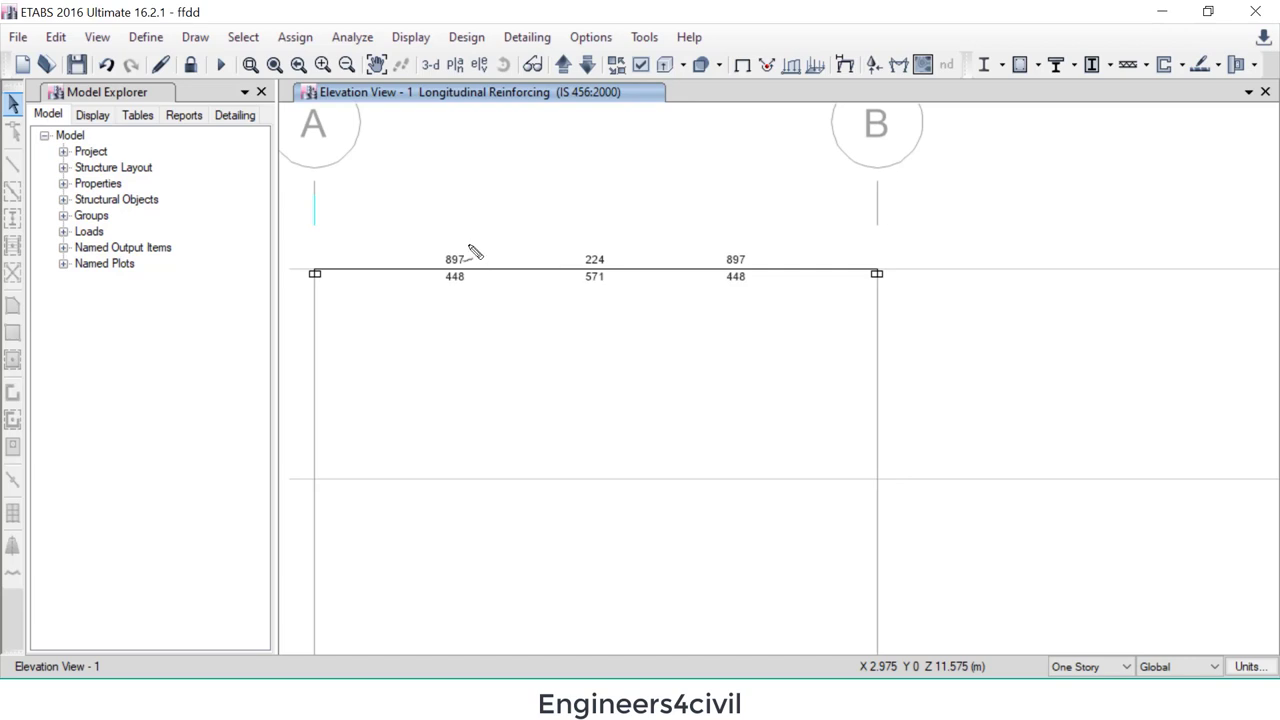
Mark the 897/448 end and 224/571 midspan steel areas, sketch the moment curve, then clear annotations
drag(450, 297, 458, 232)
mouse_move(562, 256)
mouse_down()
mouse_move(588, 311)
mouse_move(629, 259)
mouse_up()
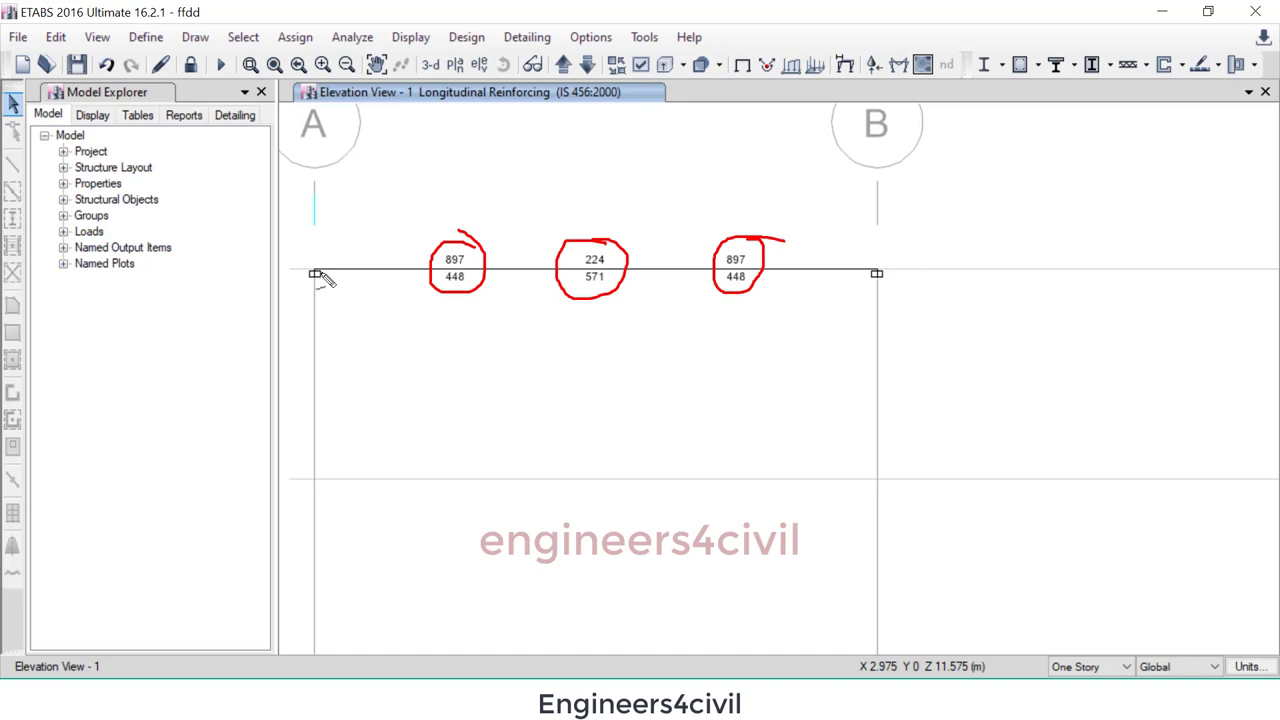
mouse_move(320, 274)
mouse_down()
mouse_move(331, 178)
mouse_move(423, 288)
mouse_move(611, 341)
mouse_move(716, 271)
mouse_move(856, 126)
mouse_move(857, 294)
mouse_up()
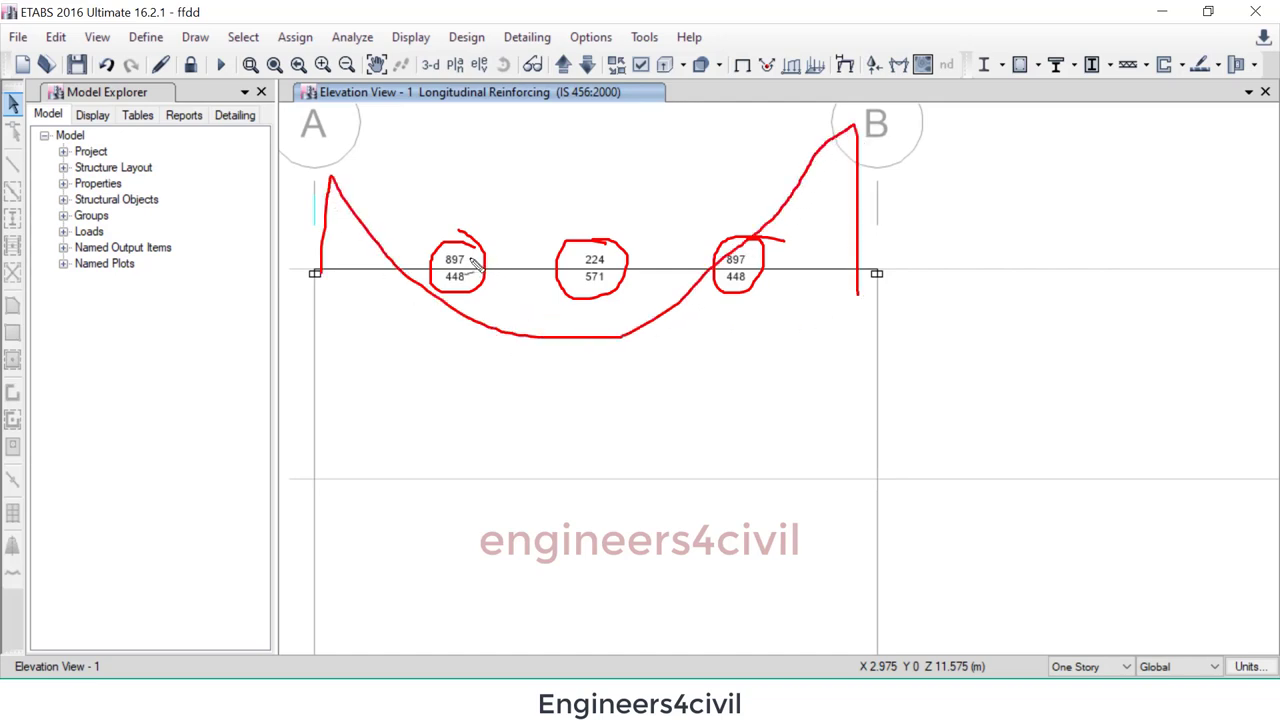
drag(474, 262, 588, 180)
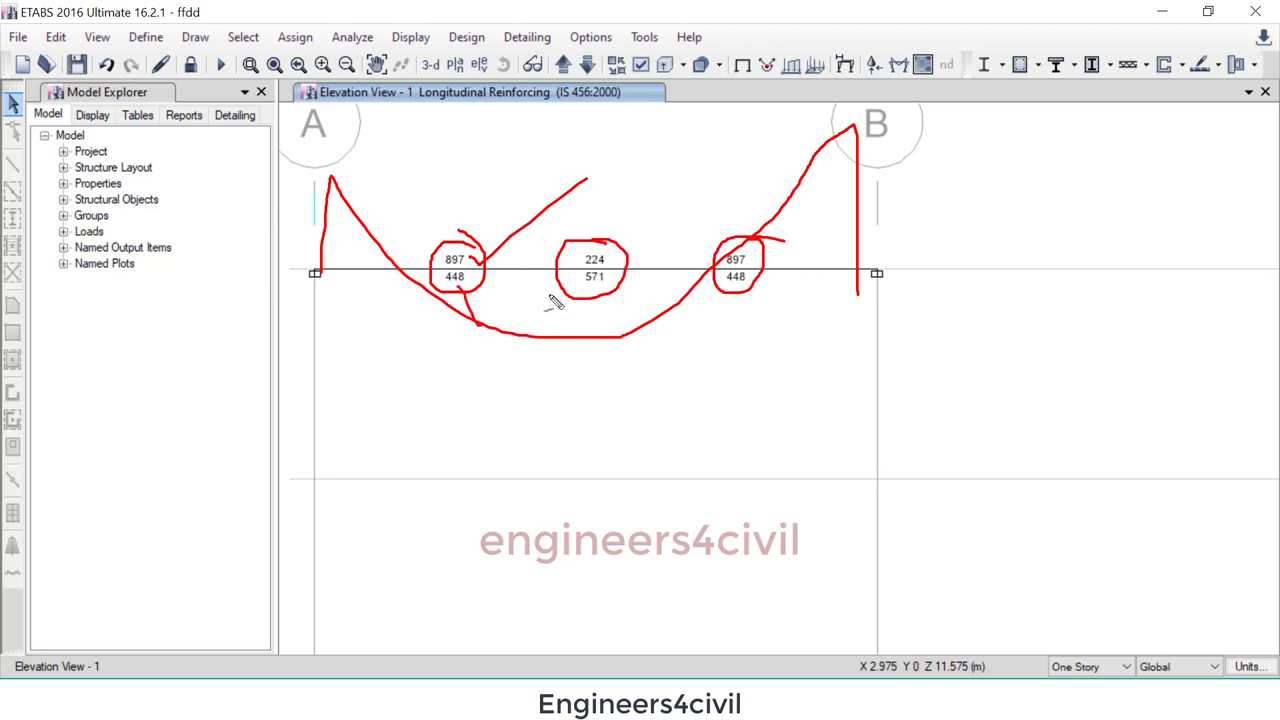
drag(550, 295, 478, 325)
key(Escape)
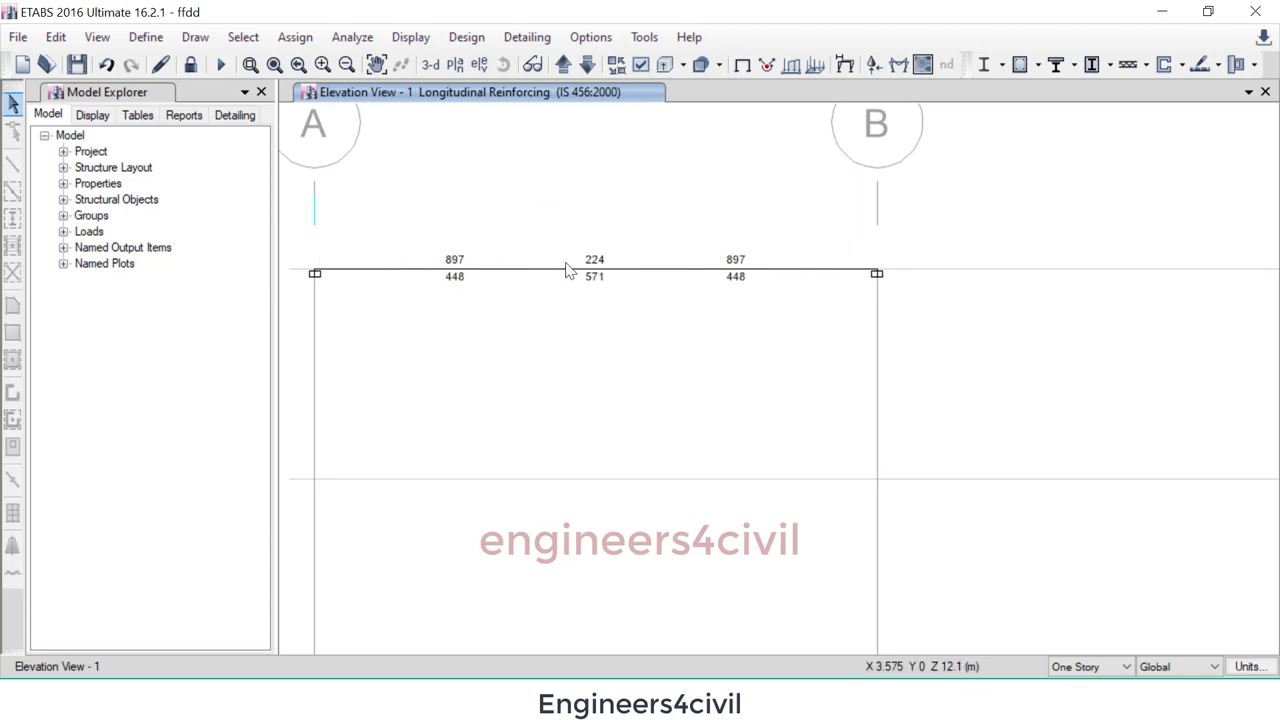
Unlock the model, deleting analysis results, and select the A–B beam
click(190, 64)
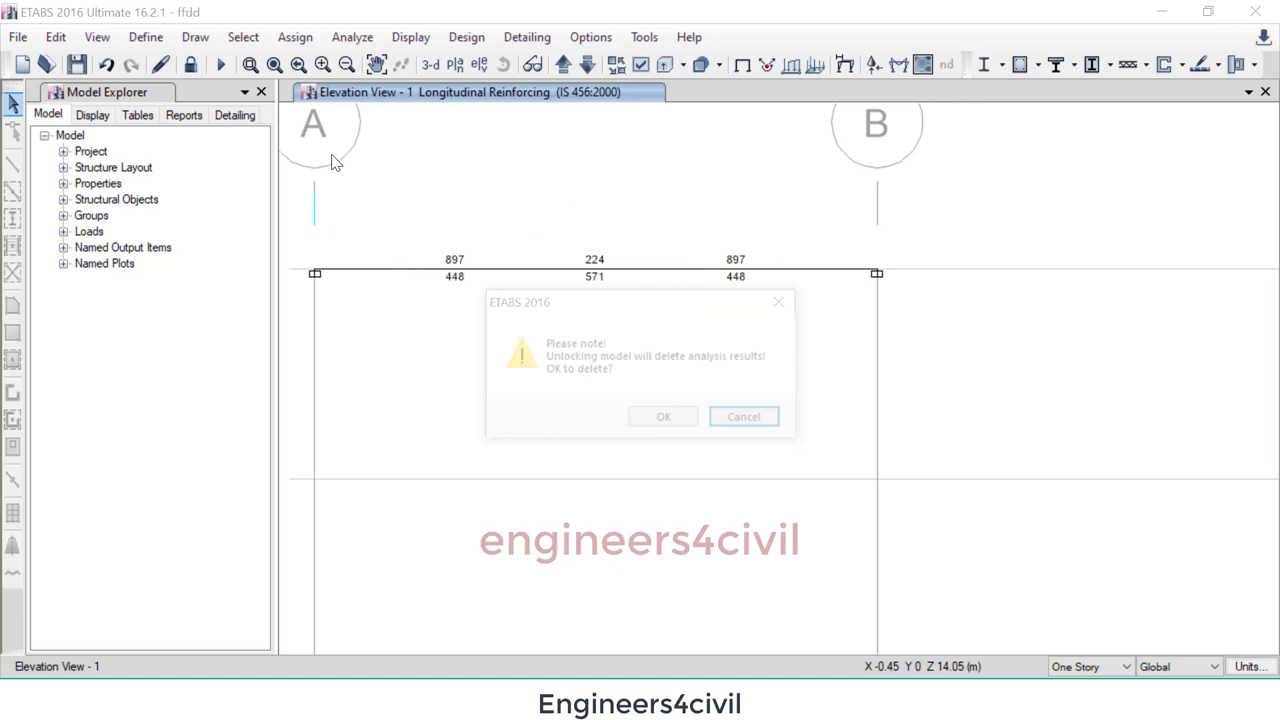
click(668, 420)
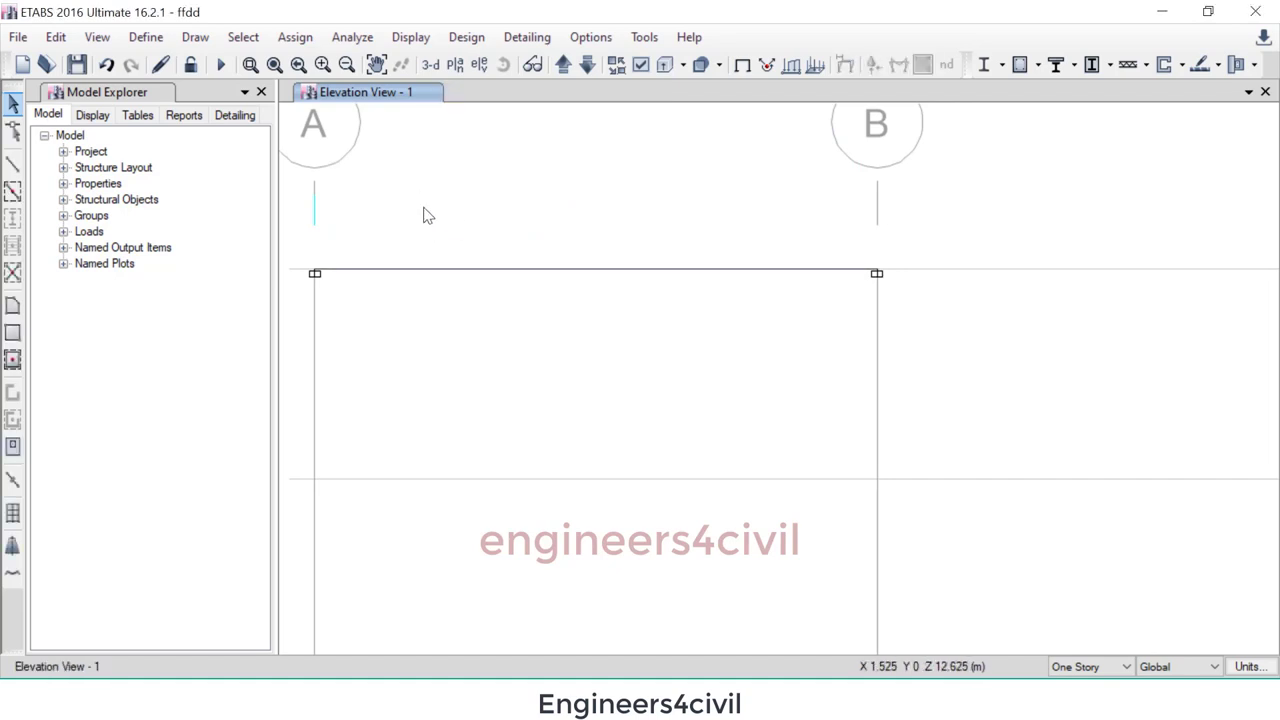
click(303, 38)
click(690, 270)
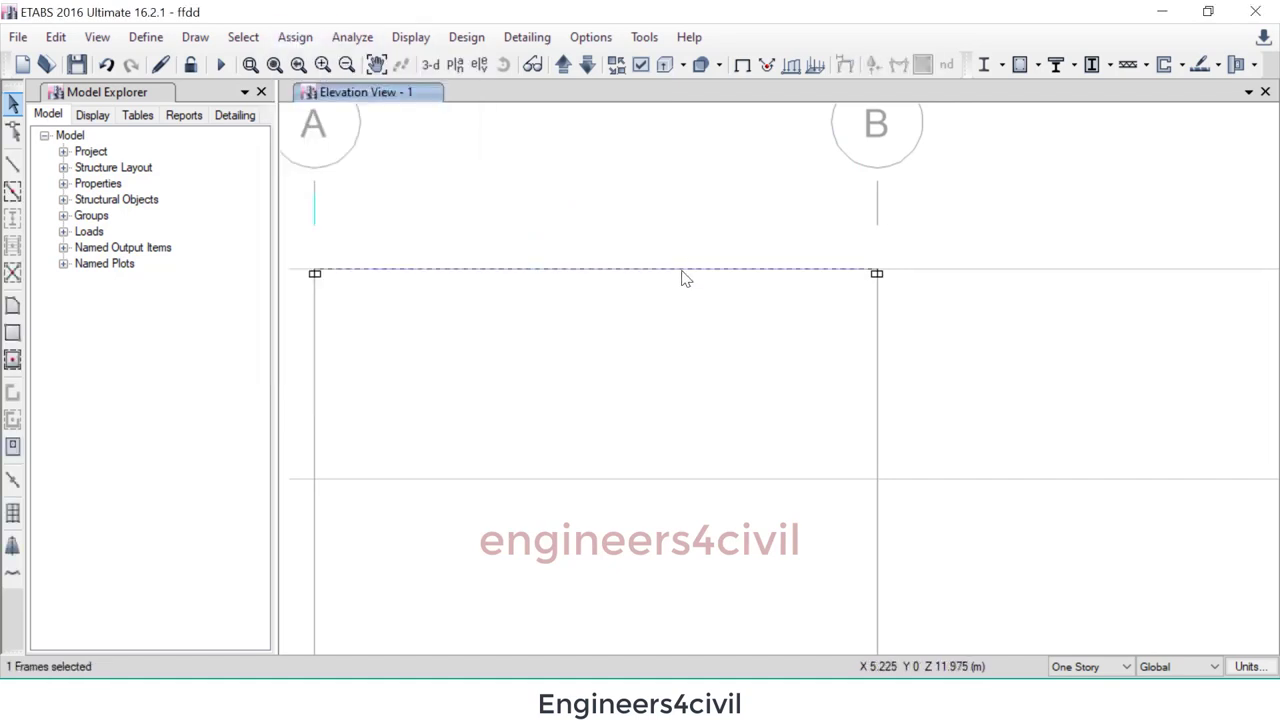
Change the beam's uniform distributed Dead load from 20 to 200 kN/m
click(295, 37)
mouse_move(377, 227)
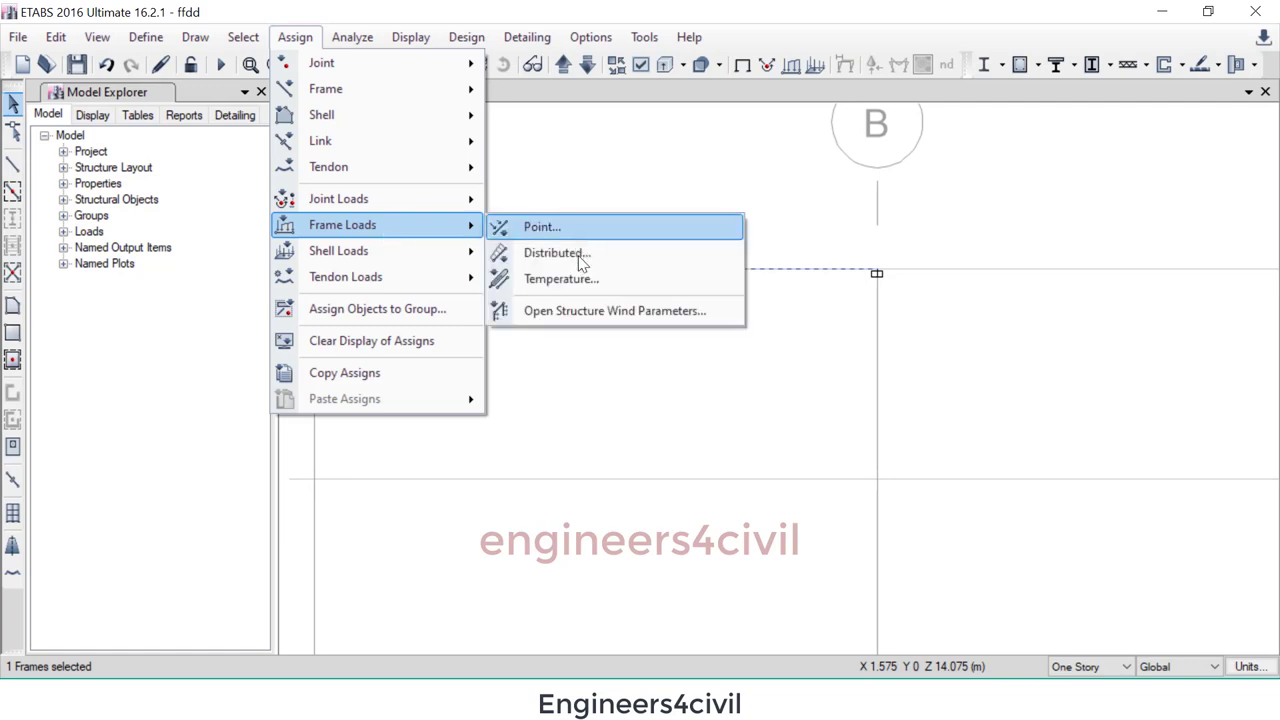
click(583, 256)
double_click(486, 514)
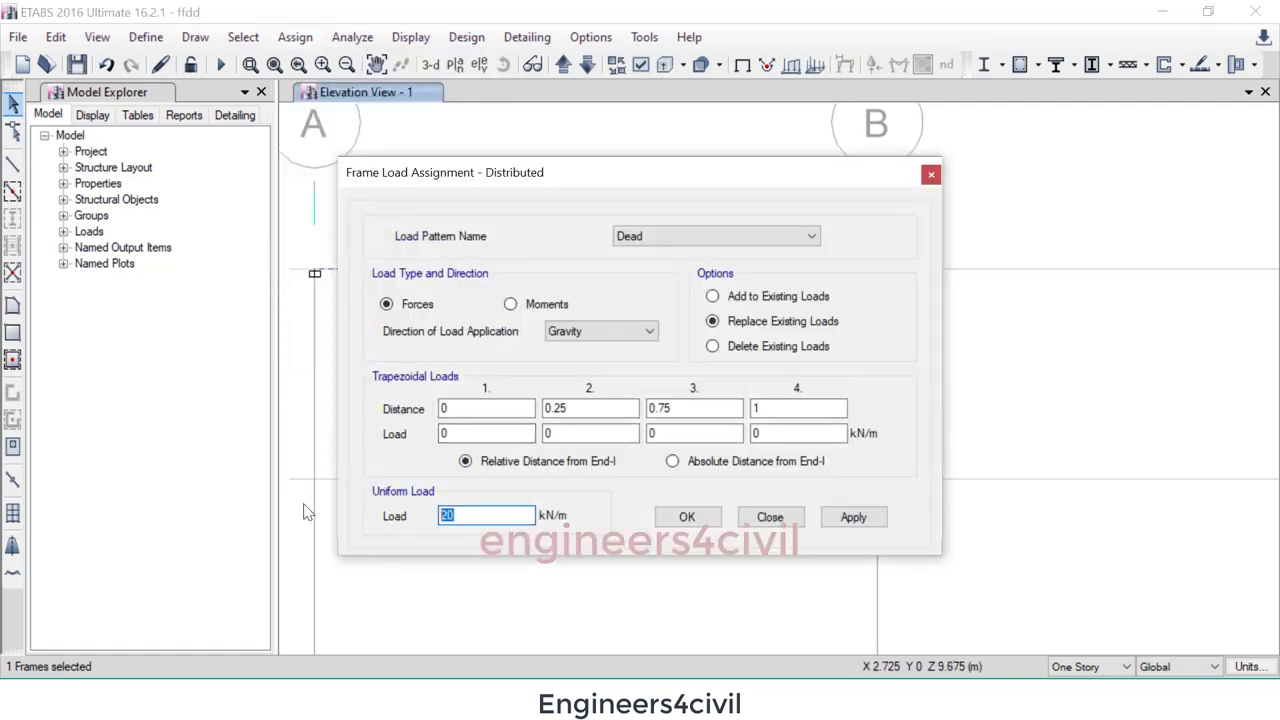
text(200)
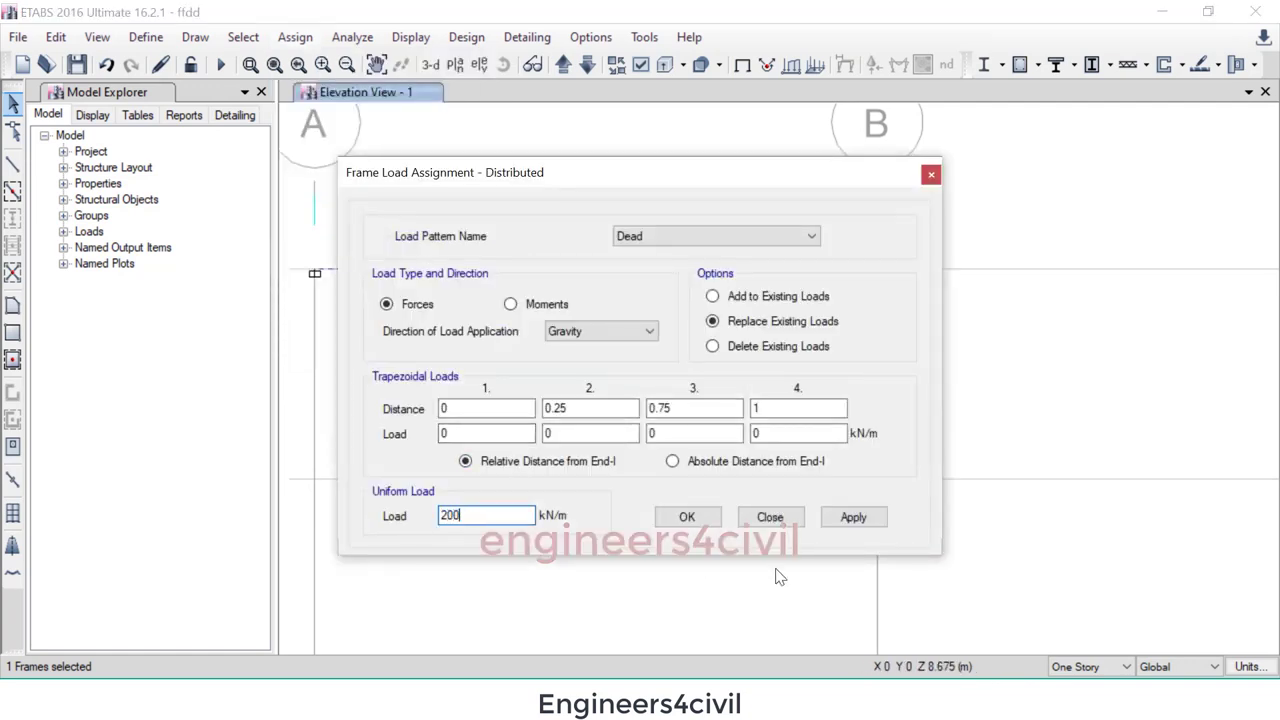
click(687, 517)
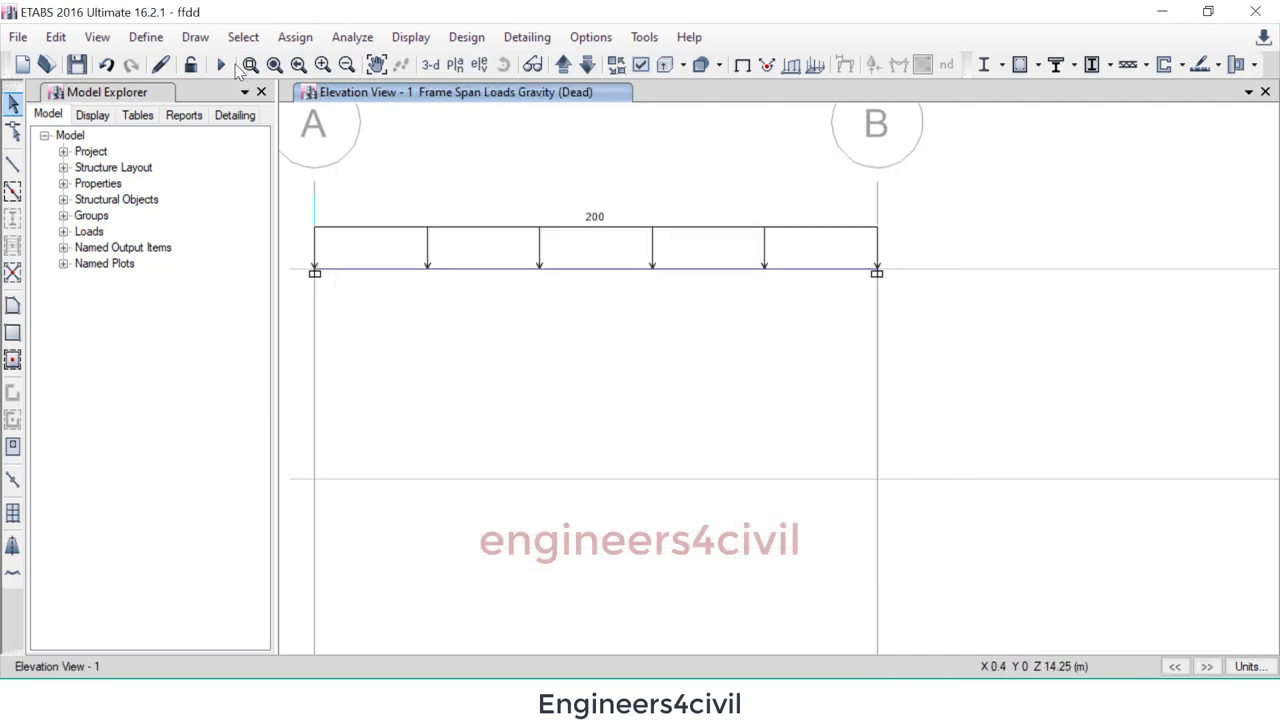
Rerun the analysis and concrete frame design with the 200 kN/m load
click(221, 64)
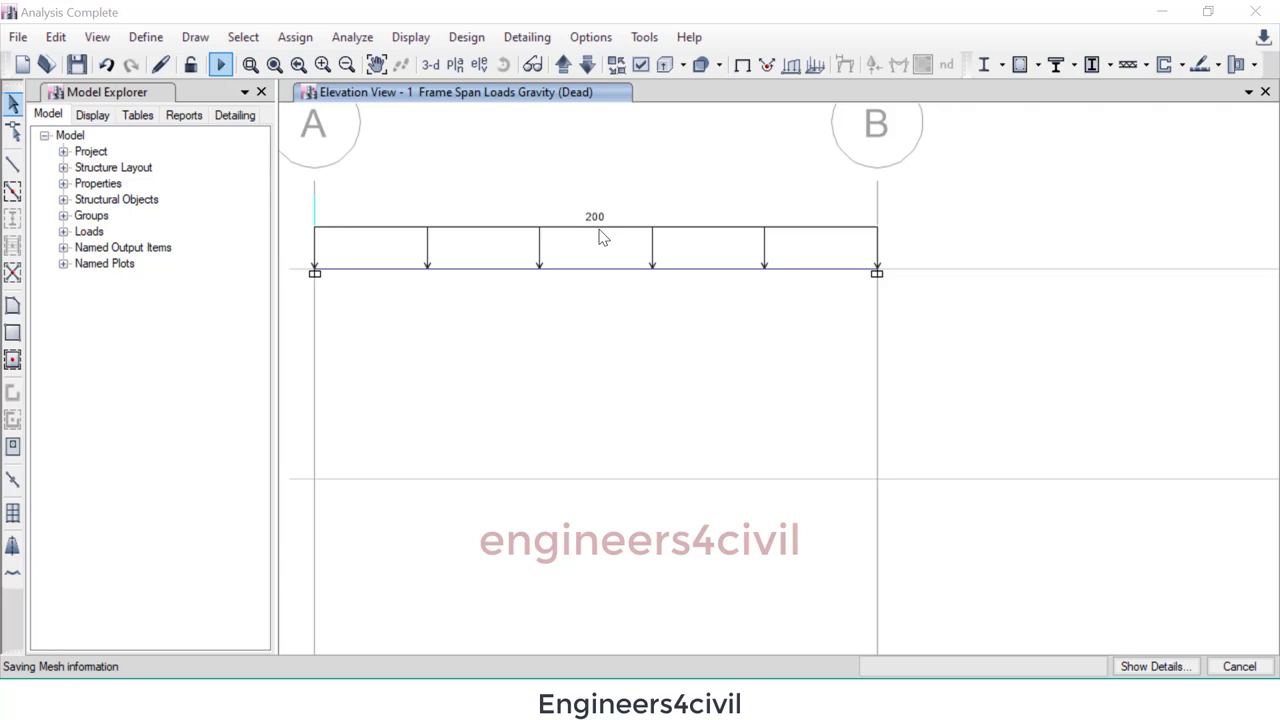
click(466, 37)
mouse_move(600, 89)
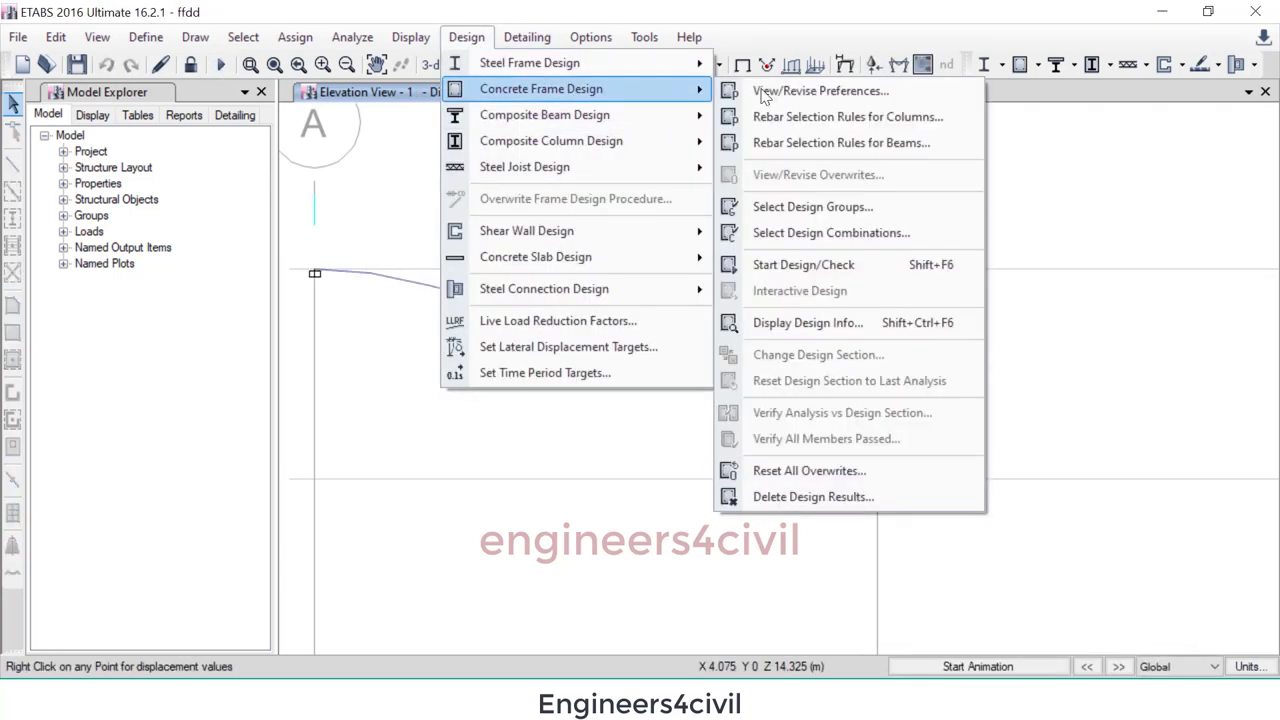
click(835, 266)
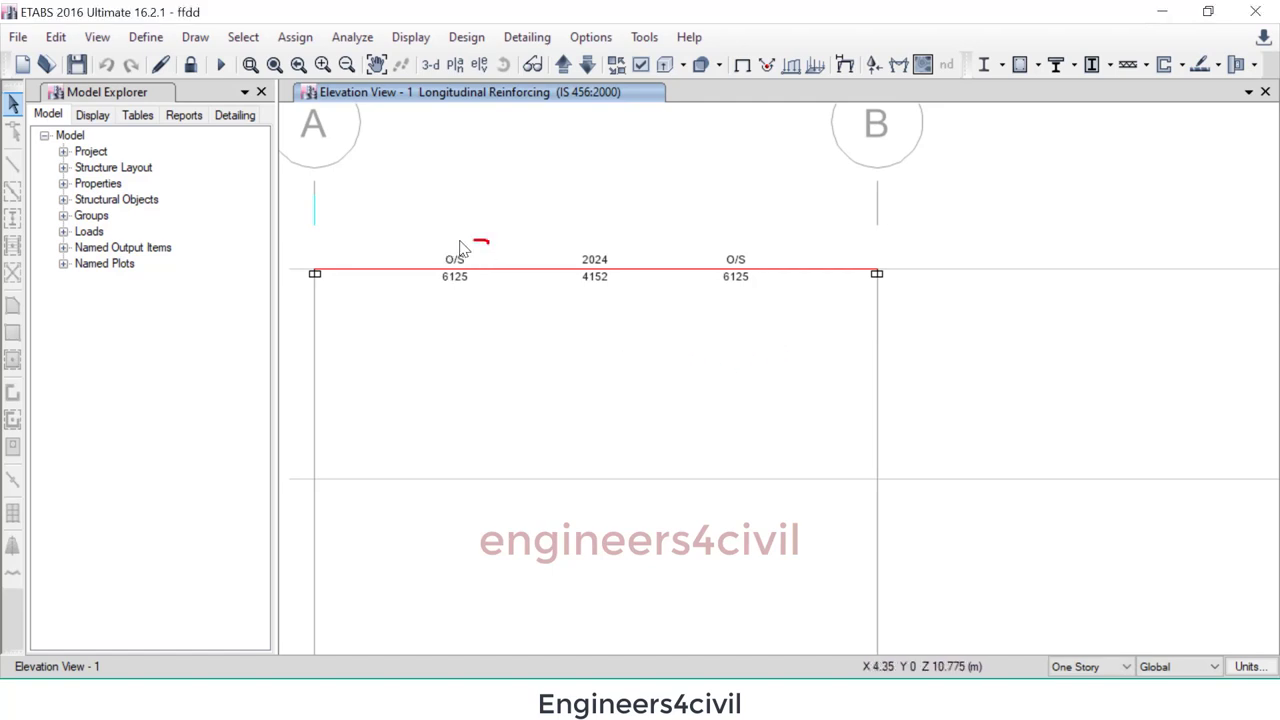
Mark the over-stressed O/S beam end and sketch the moment shape, then clear annotations
drag(778, 235, 699, 263)
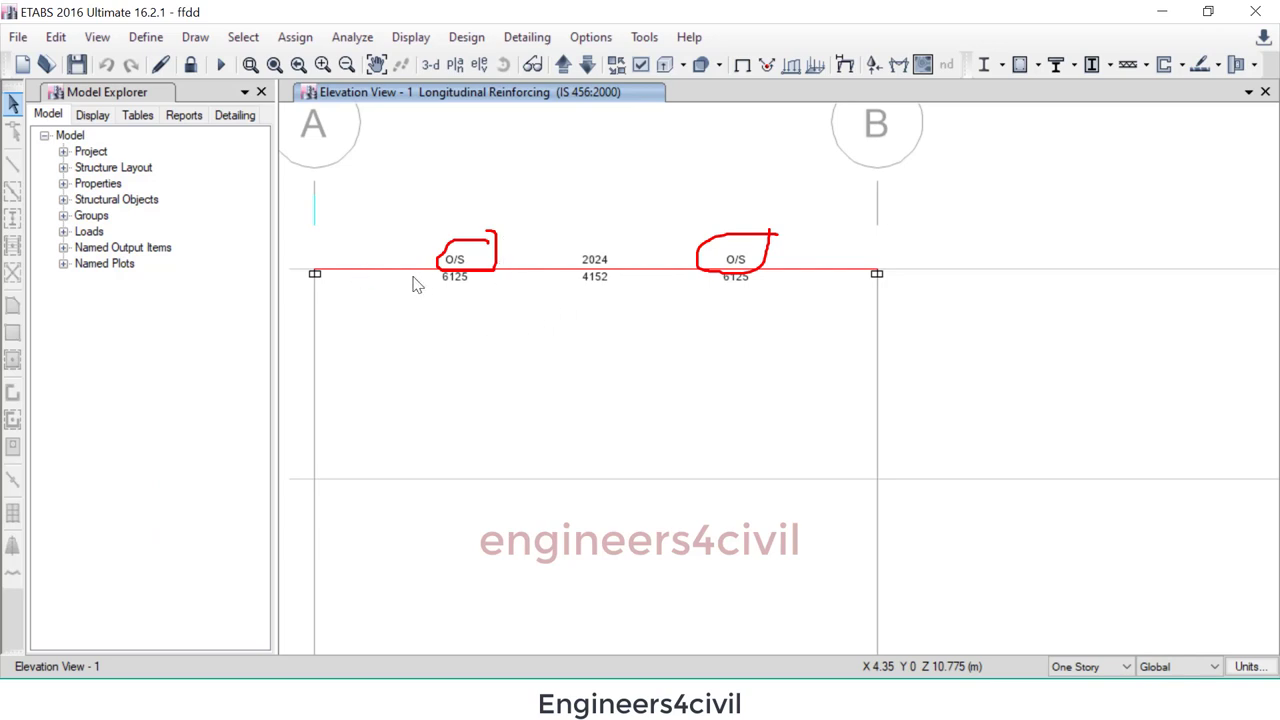
mouse_move(320, 278)
mouse_down()
mouse_move(365, 156)
mouse_move(476, 289)
mouse_move(682, 356)
mouse_move(827, 199)
mouse_move(857, 215)
mouse_move(876, 288)
mouse_up()
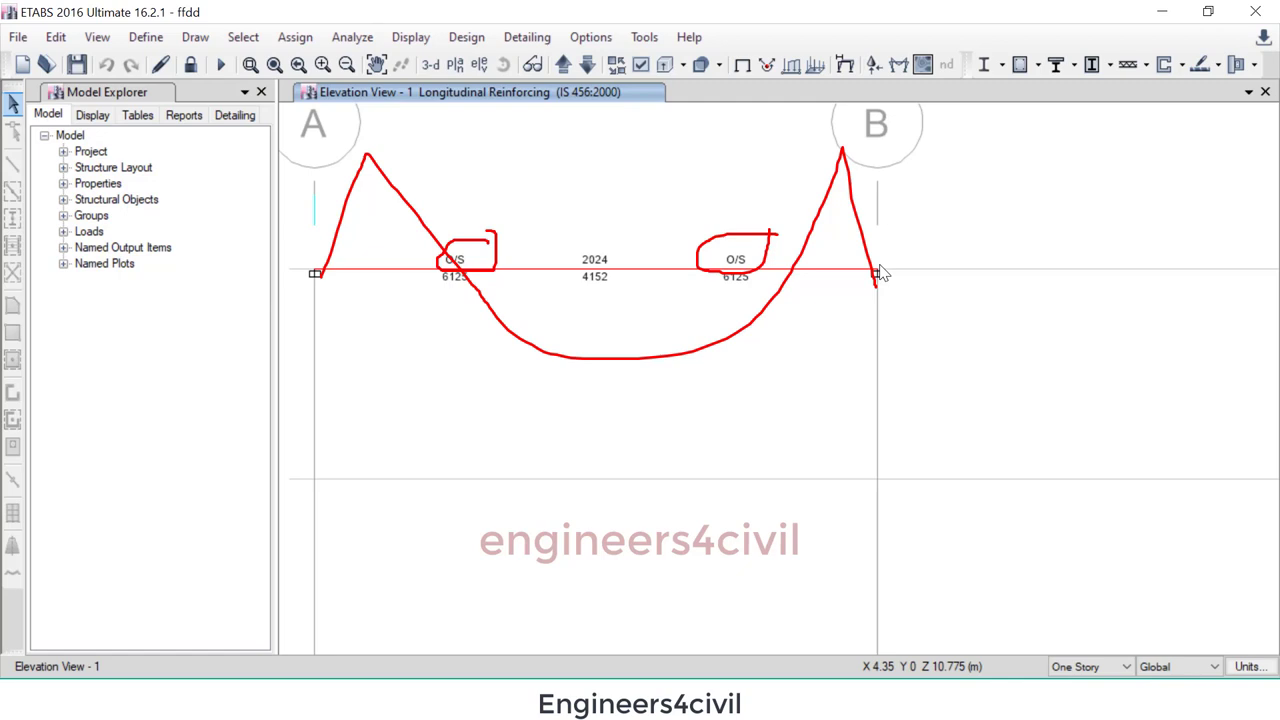
key(Escape)
Unlock the model, discarding analysis results, and open the ConcBm frame section for editing
click(191, 66)
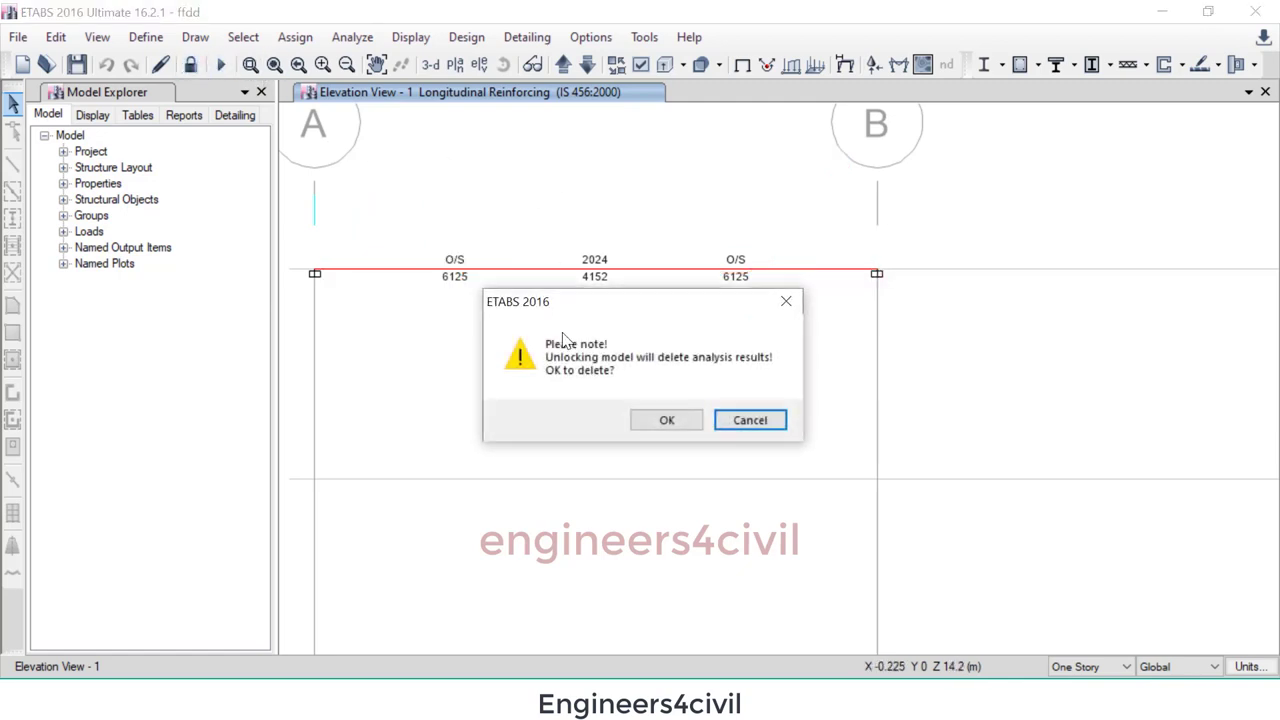
click(667, 420)
click(145, 37)
mouse_move(203, 94)
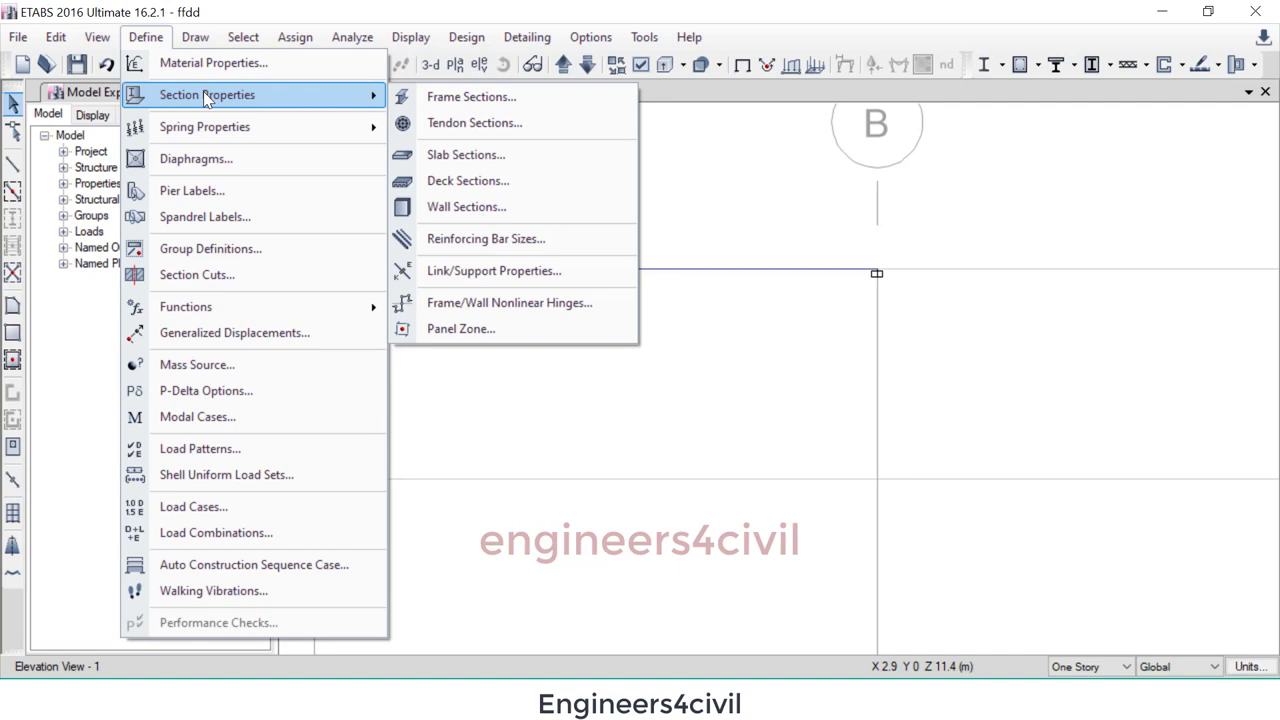
click(497, 97)
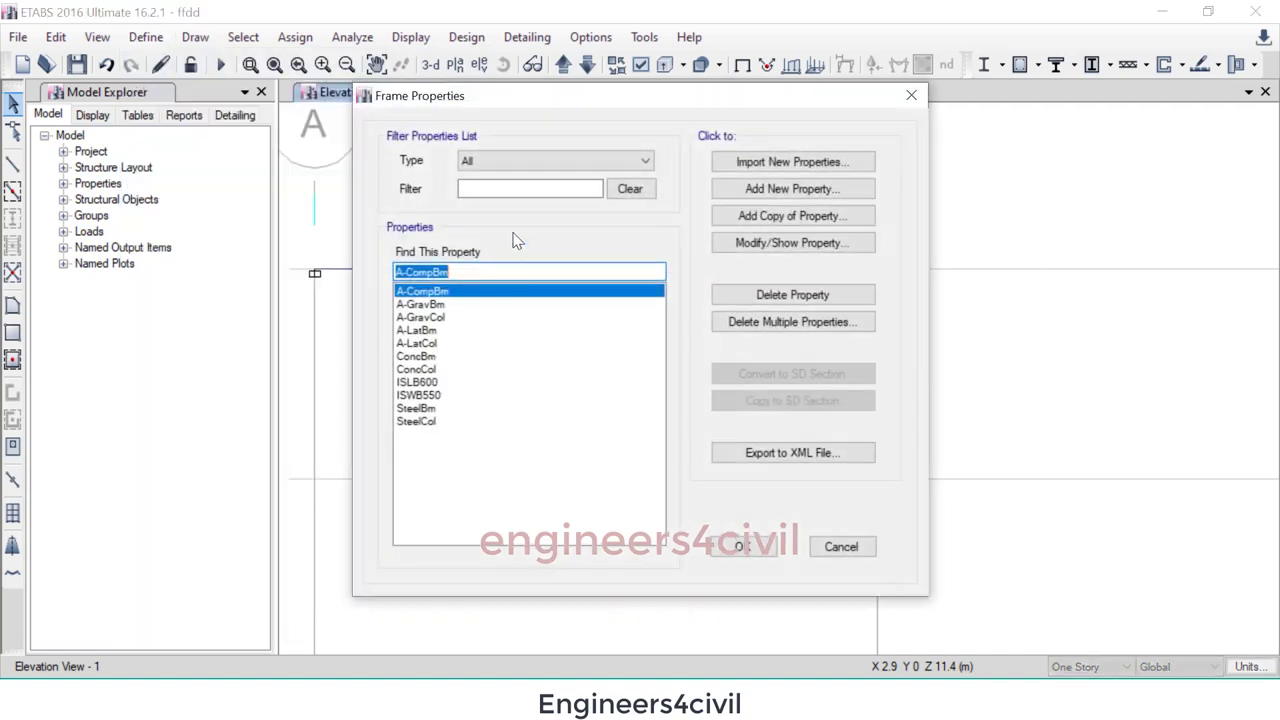
click(425, 357)
click(800, 243)
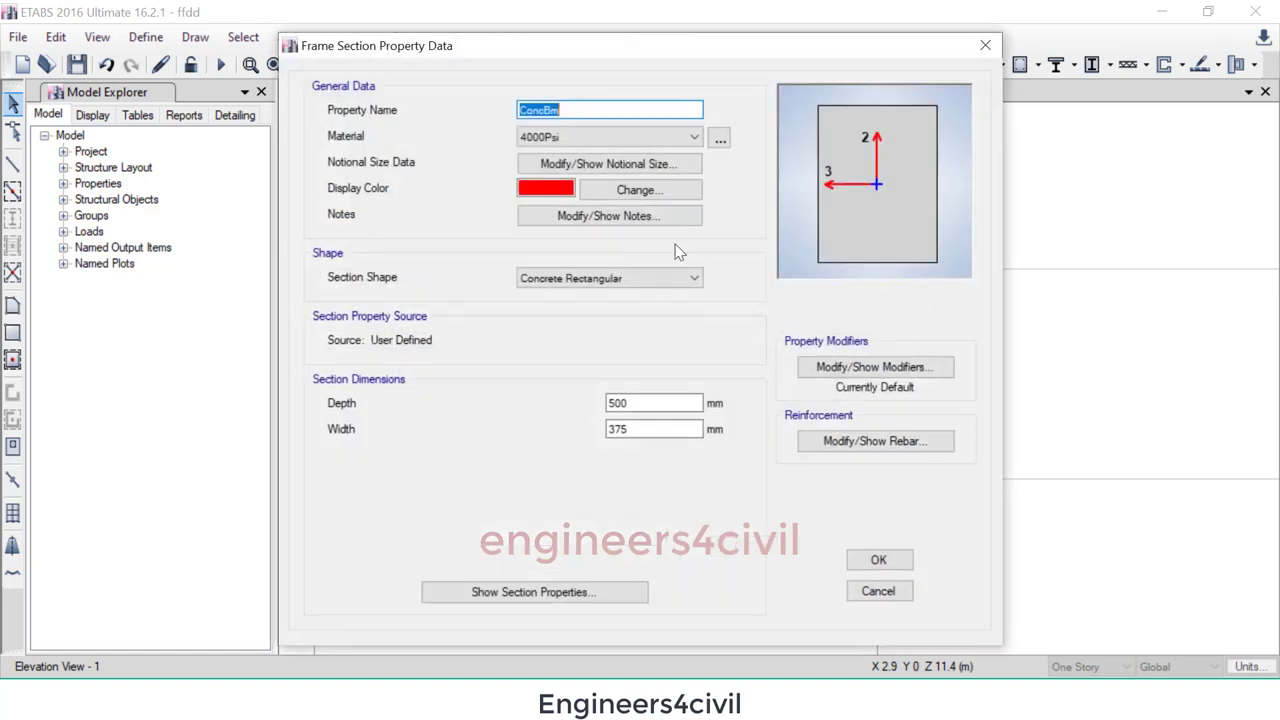
Resize ConcBm to 700 mm depth and 500 mm width, keeping the 4000Psi material
double_click(645, 405)
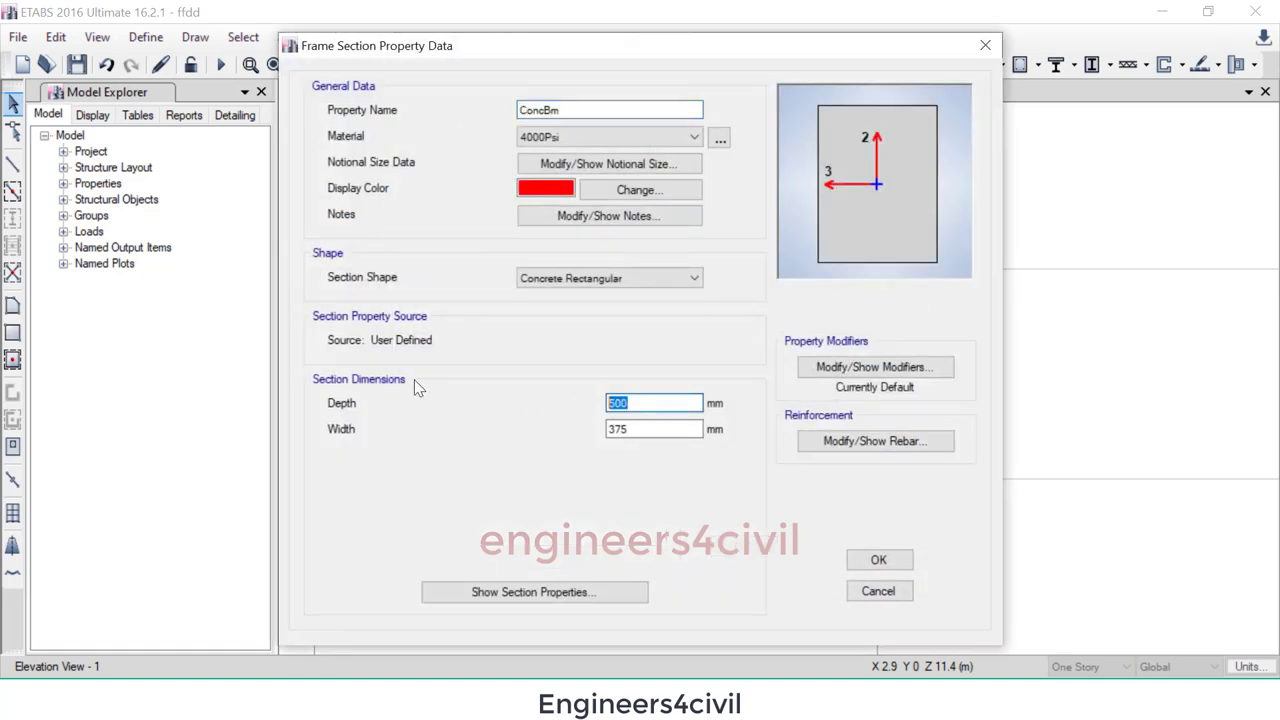
text(700)
double_click(622, 429)
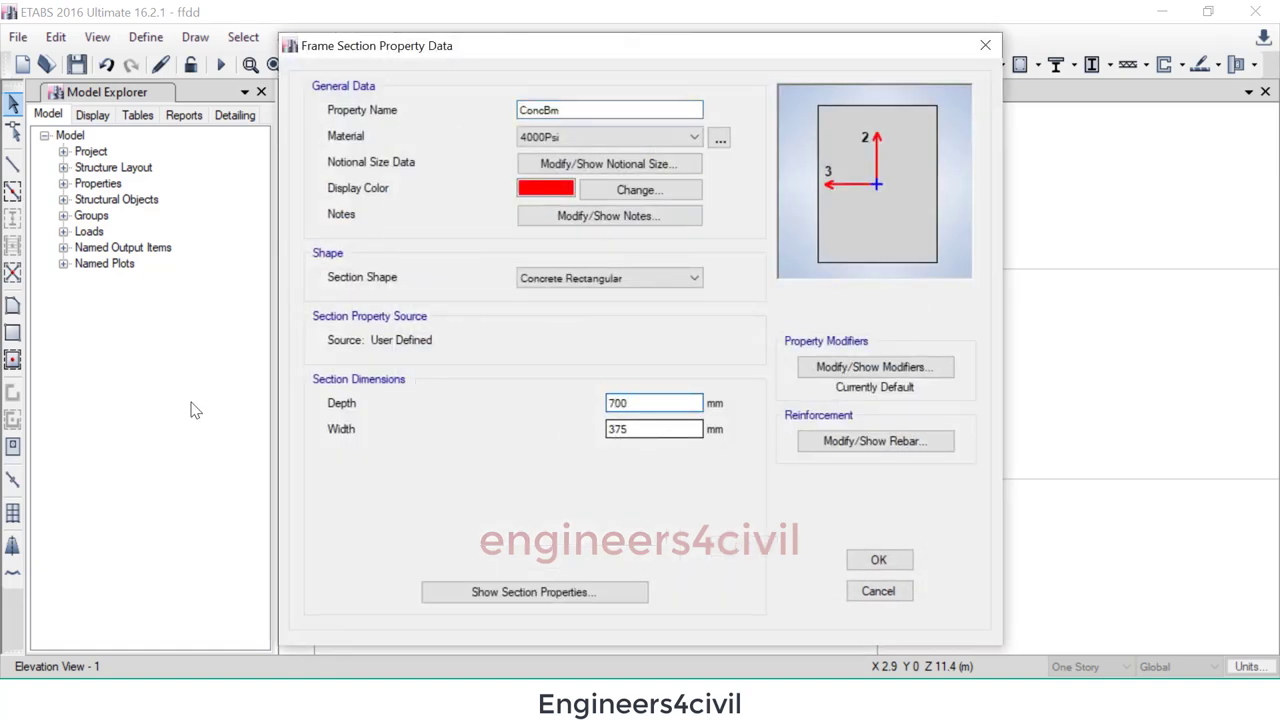
text(500)
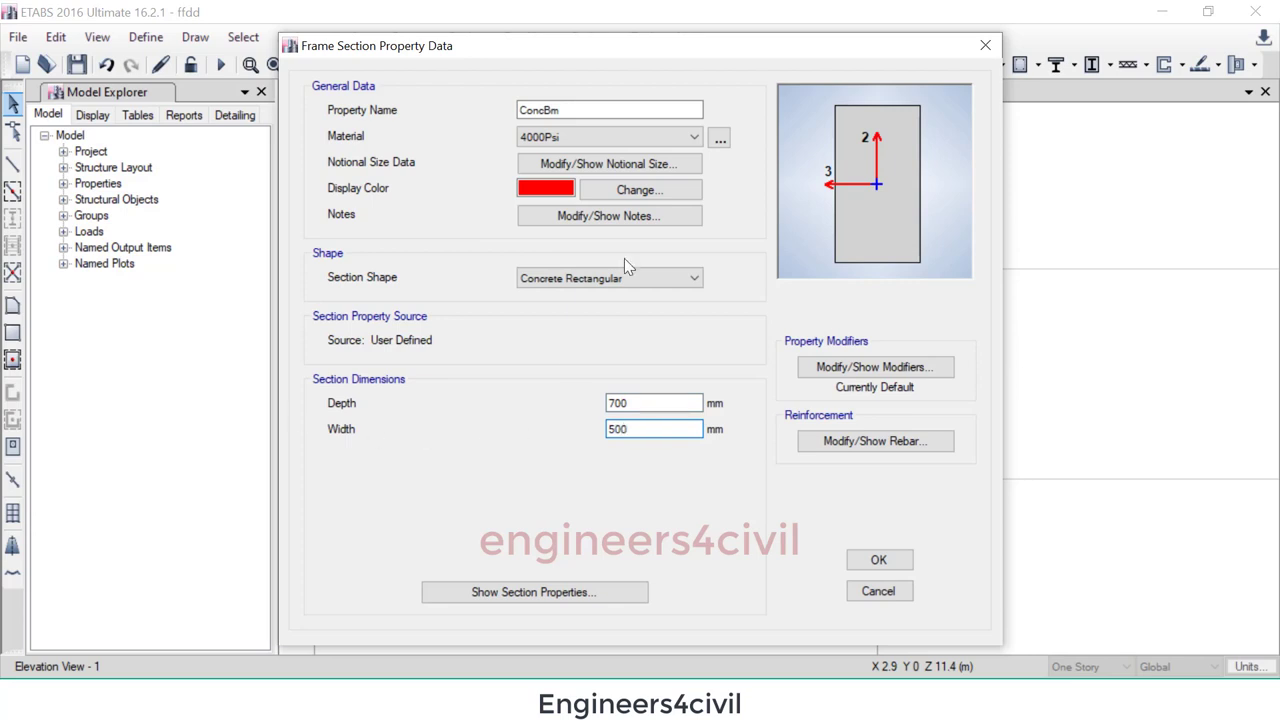
click(678, 139)
click(632, 139)
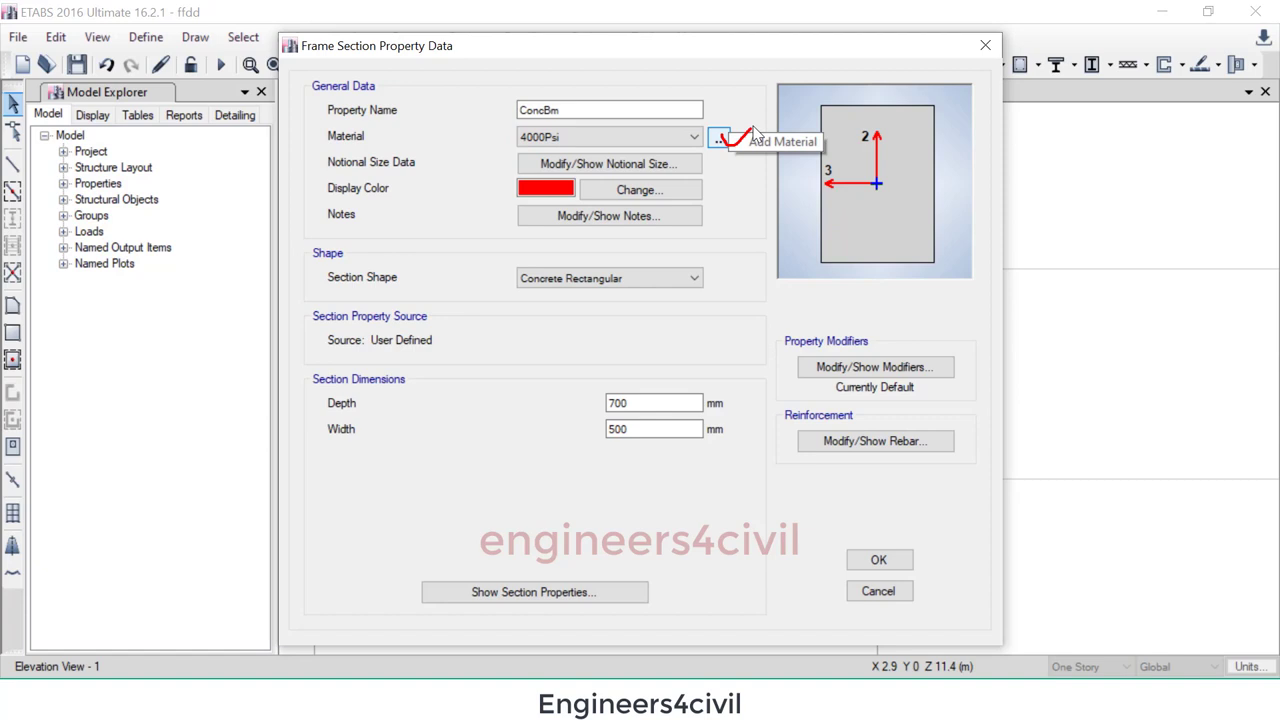
click(880, 557)
Rerun the analysis and the concrete frame design check on the resized beam
click(742, 547)
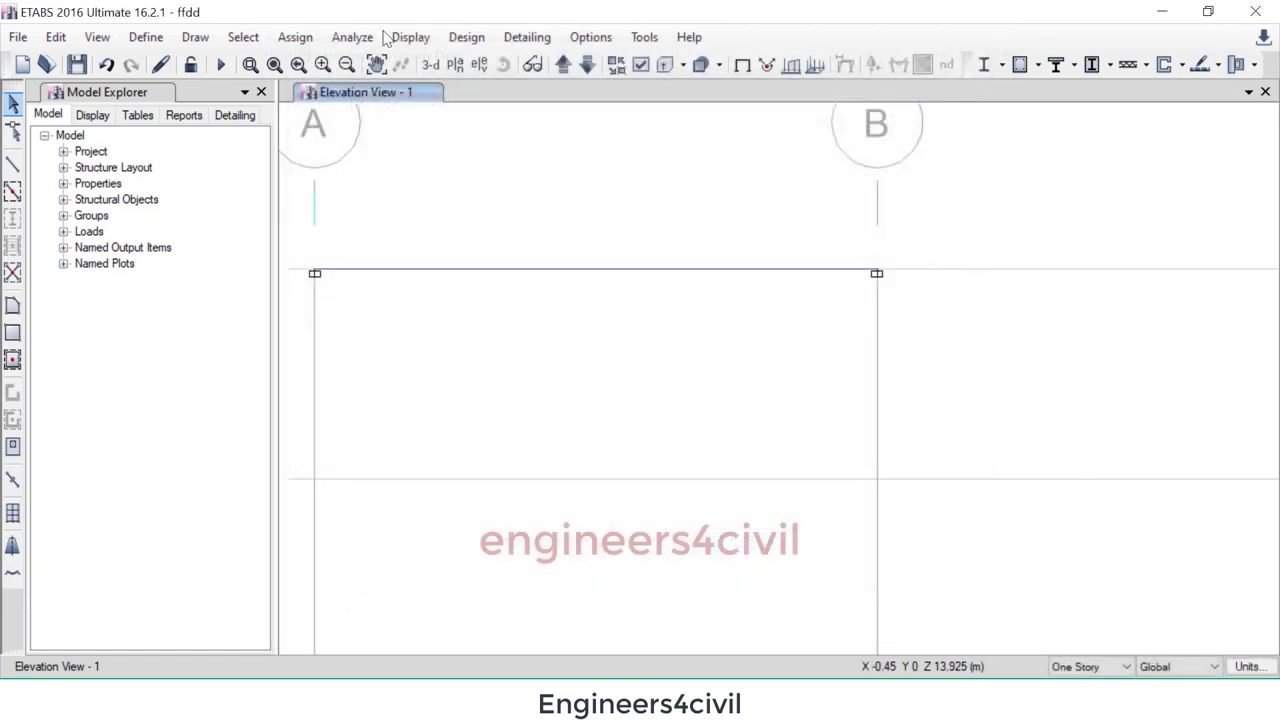
click(352, 37)
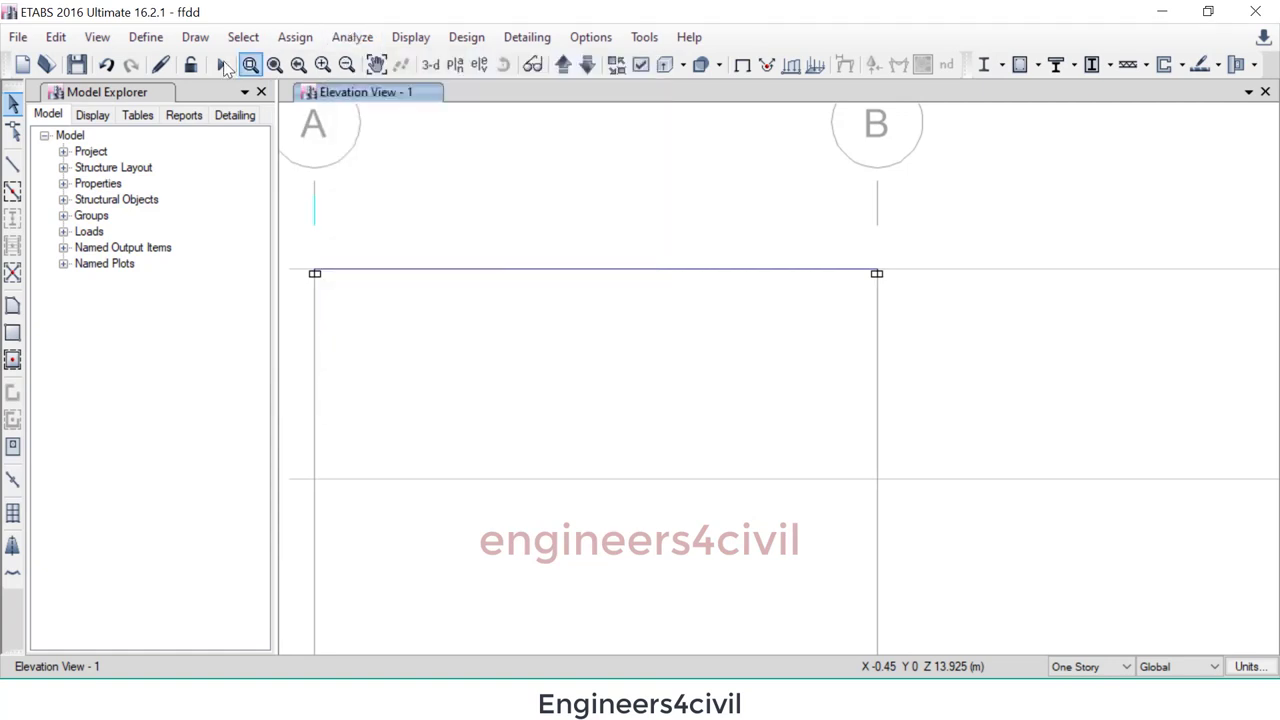
click(220, 64)
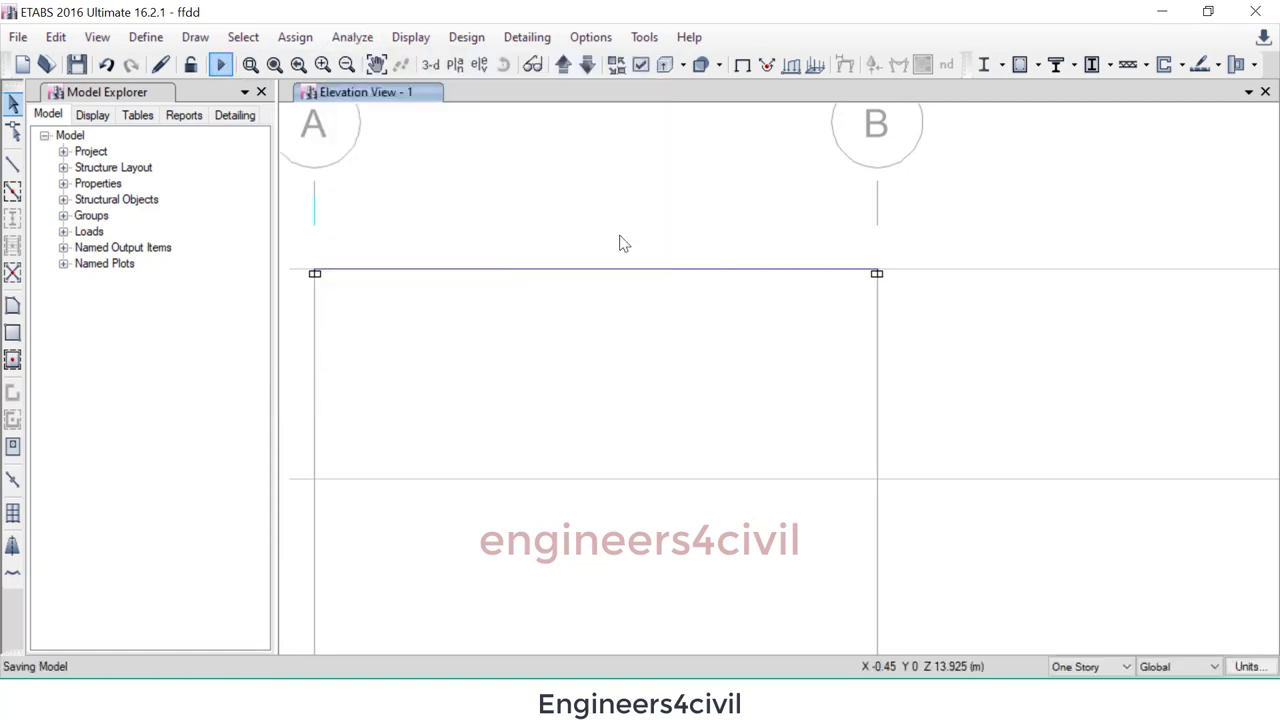
click(467, 37)
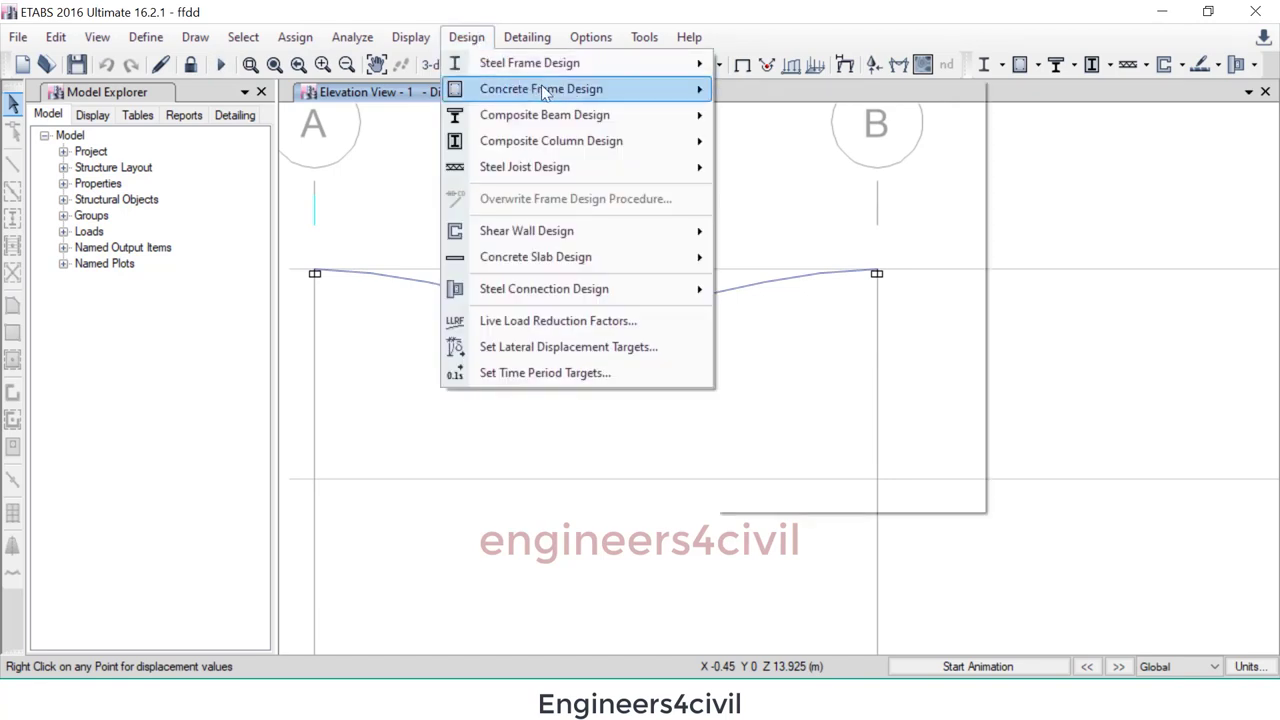
mouse_move(560, 89)
click(812, 264)
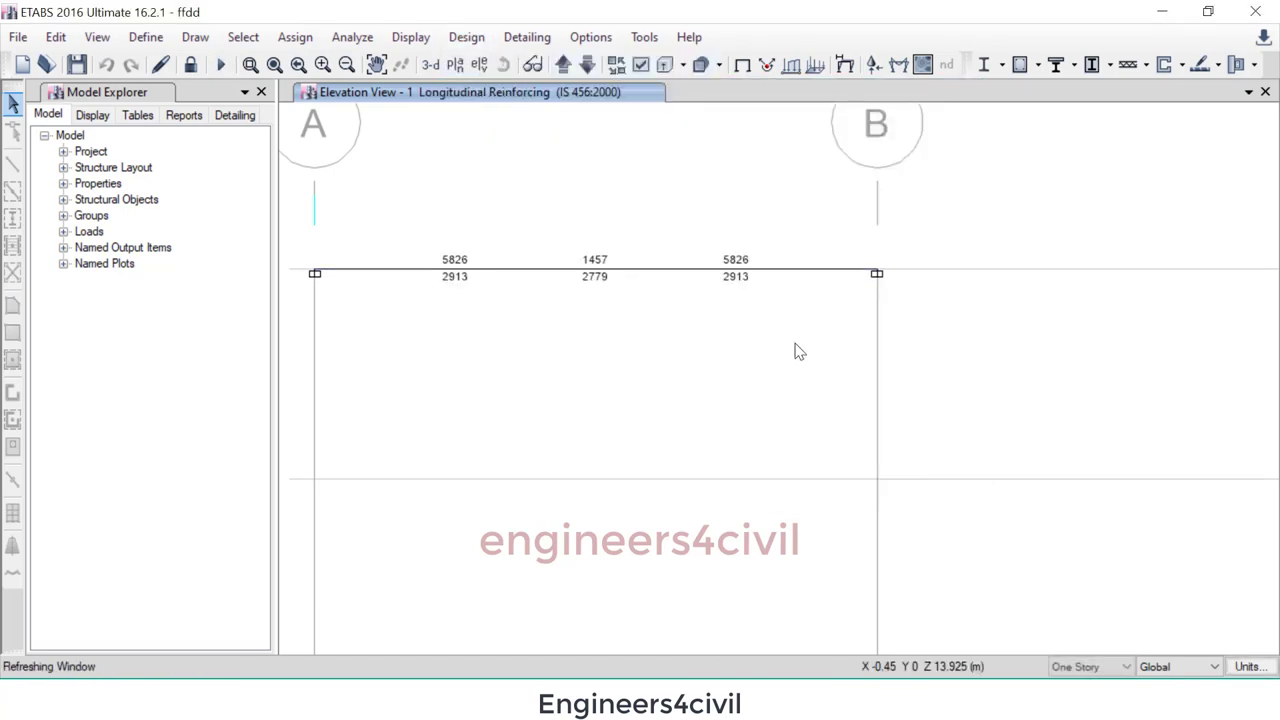
Mark the 5826/2913 end and 1457/2779 midspan steel areas and sketch the beam cross-section
mouse_move(452, 217)
mouse_down()
mouse_move(492, 258)
mouse_move(455, 230)
mouse_up()
mouse_move(596, 236)
mouse_down()
mouse_move(623, 289)
mouse_move(643, 238)
mouse_up()
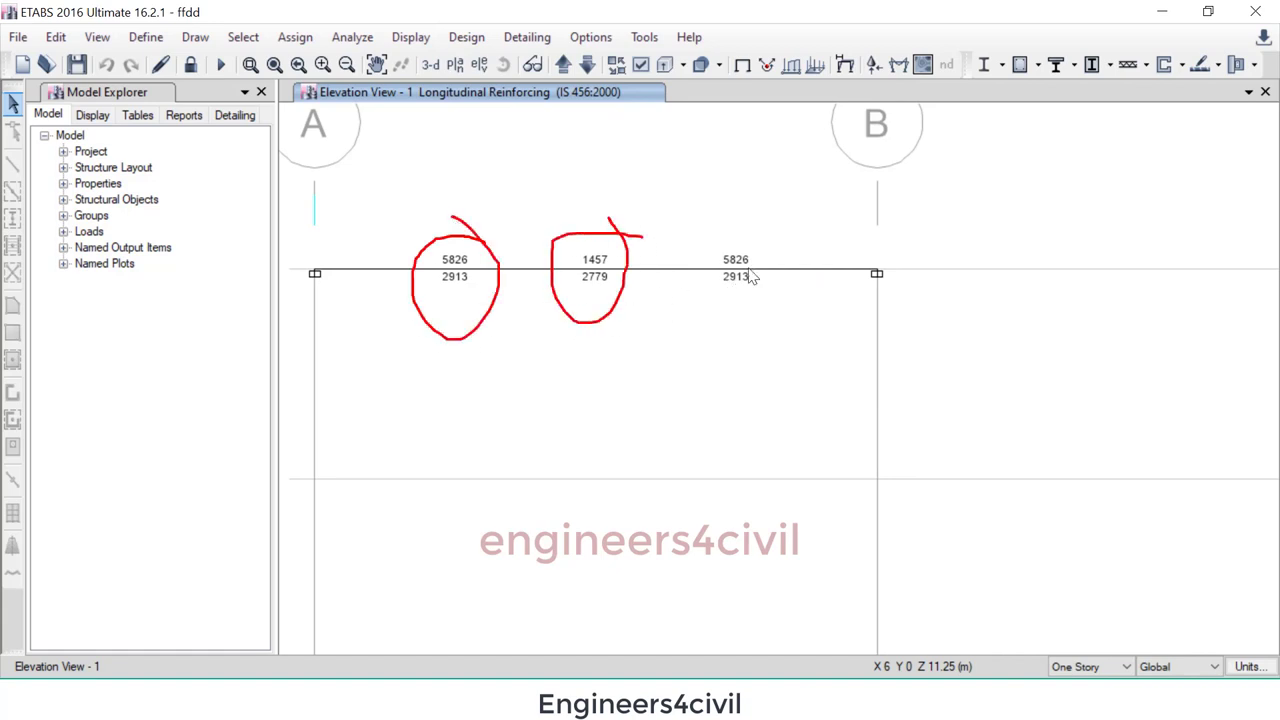
mouse_move(757, 250)
mouse_down()
mouse_move(706, 246)
mouse_move(742, 313)
mouse_move(733, 256)
mouse_up()
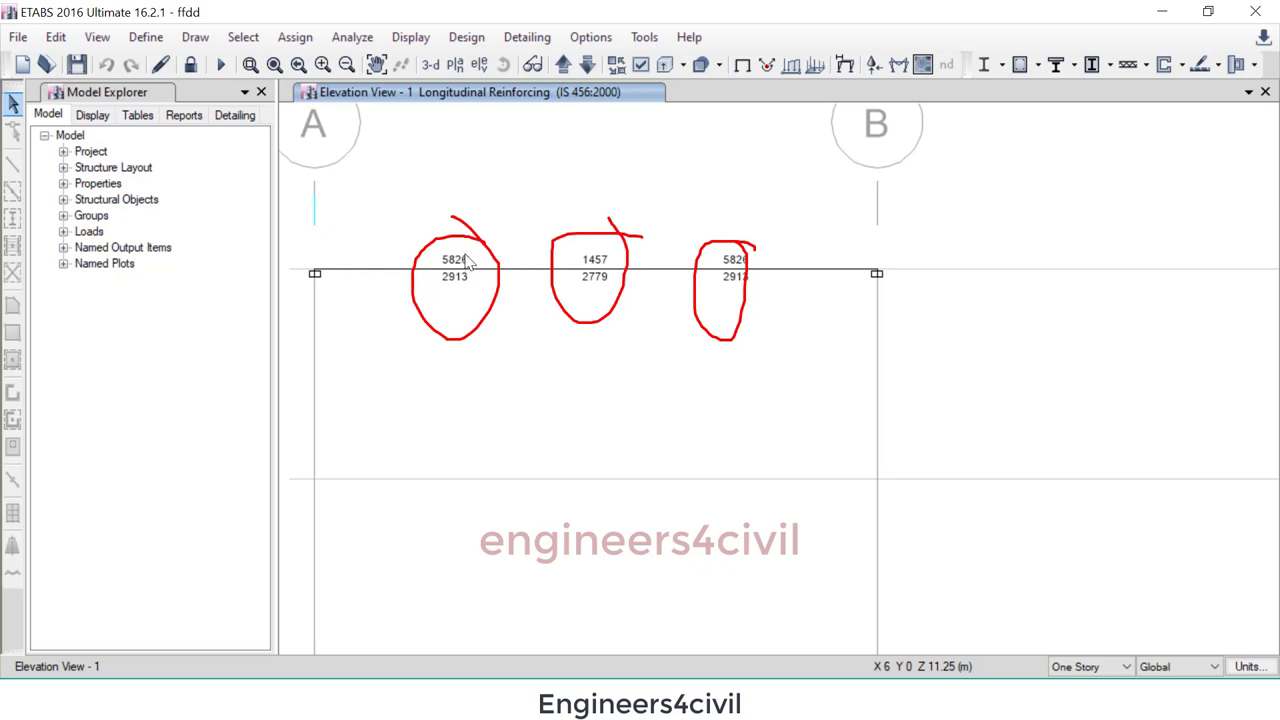
drag(477, 264, 515, 233)
drag(551, 413, 552, 512)
mouse_move(551, 413)
mouse_down()
mouse_move(680, 416)
mouse_move(680, 518)
mouse_move(550, 511)
mouse_up()
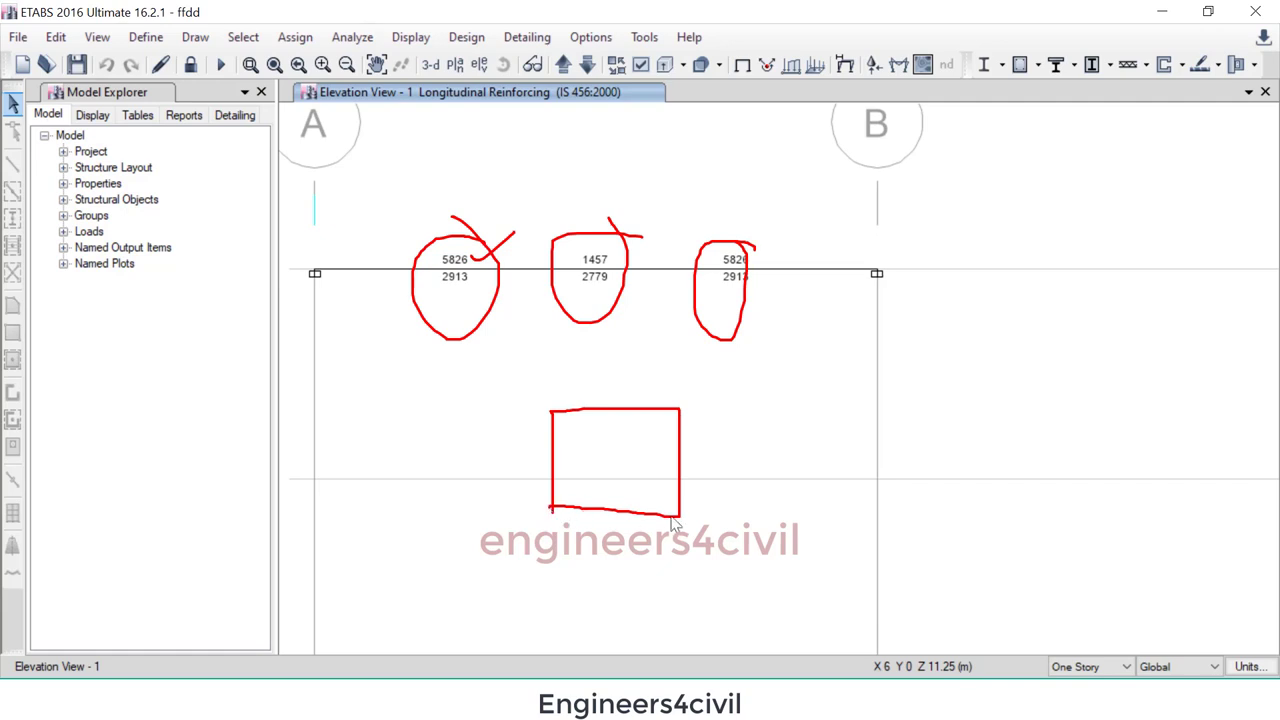
drag(549, 410, 684, 345)
drag(876, 240, 958, 178)
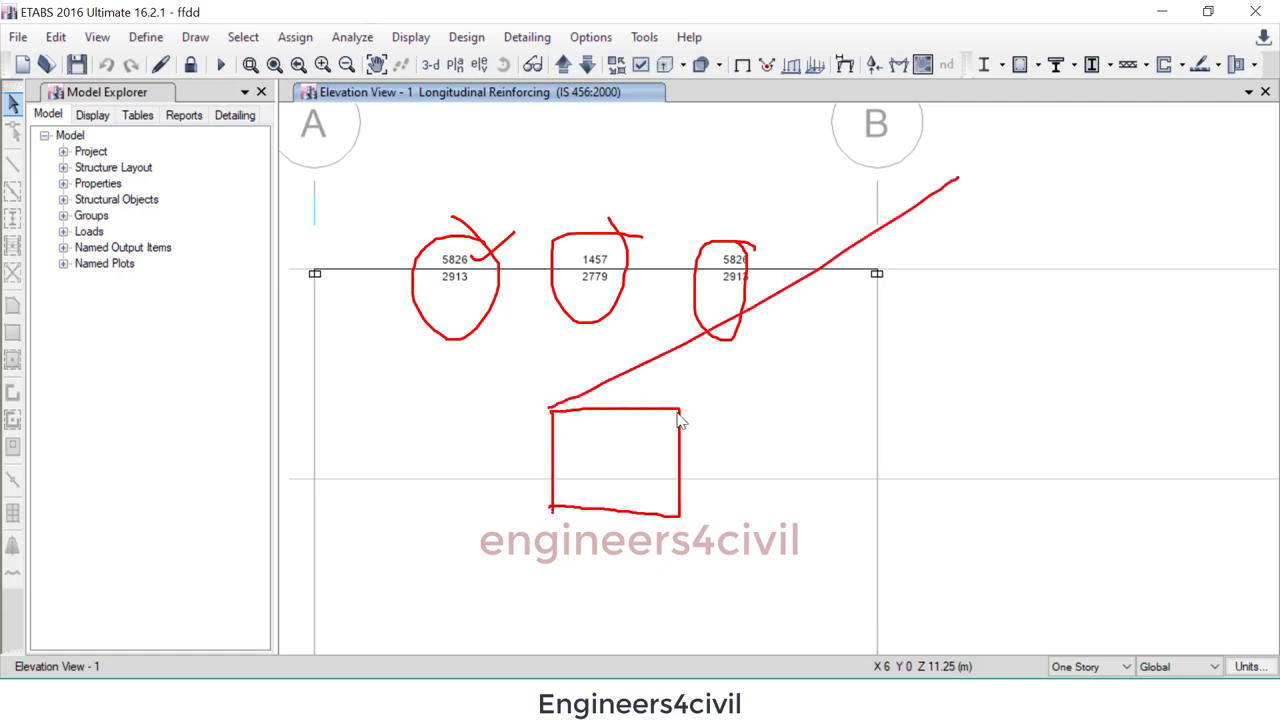
drag(680, 408, 1062, 188)
drag(677, 520, 1152, 316)
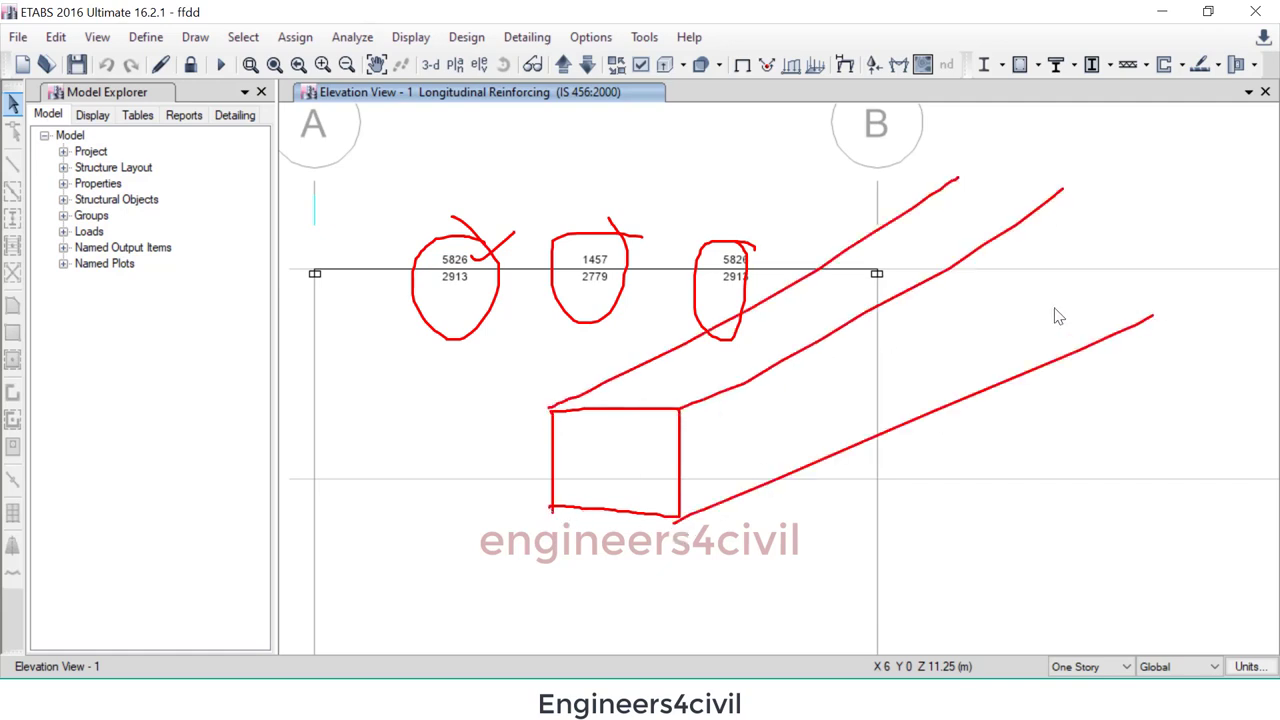
mouse_move(562, 418)
mouse_down()
mouse_move(669, 132)
mouse_move(914, 407)
mouse_move(1050, 500)
mouse_up()
drag(696, 244, 790, 186)
mouse_move(815, 144)
mouse_down()
mouse_move(825, 216)
mouse_move(850, 180)
mouse_move(894, 195)
mouse_move(900, 180)
mouse_move(940, 205)
mouse_up()
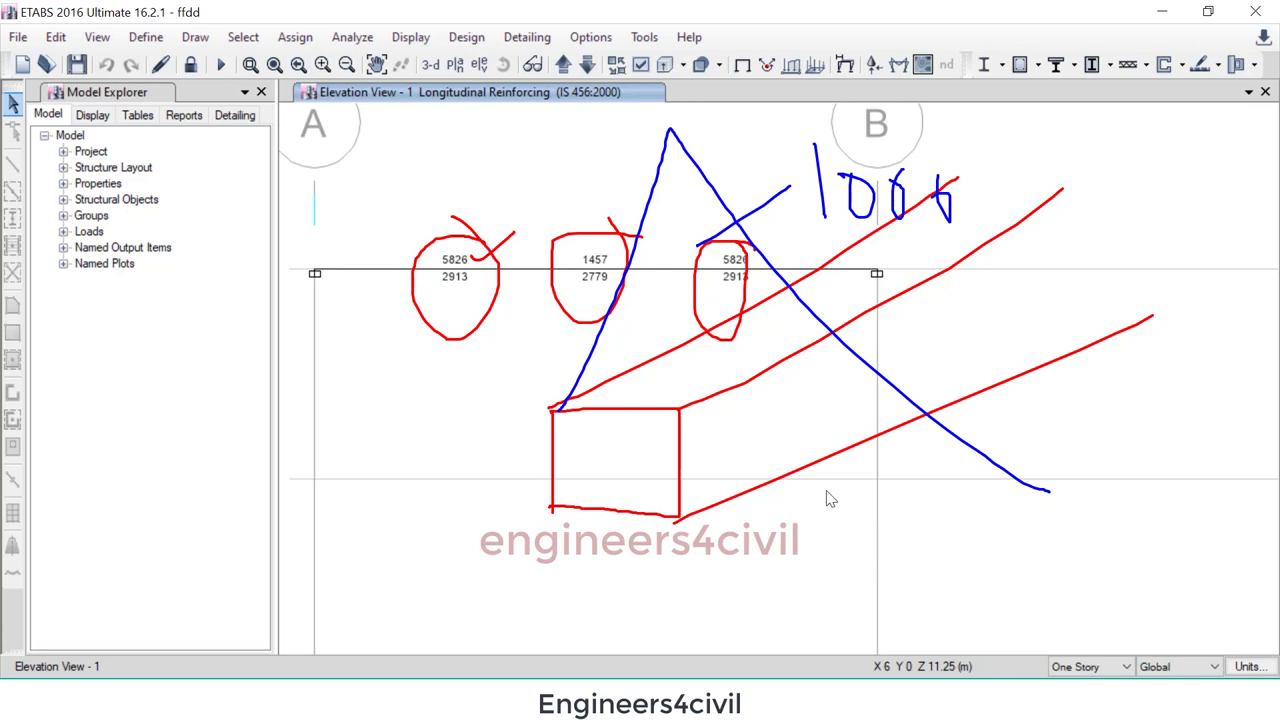
mouse_move(804, 452)
mouse_down()
mouse_move(882, 491)
mouse_move(876, 534)
mouse_up()
mouse_move(953, 521)
mouse_down()
mouse_move(940, 558)
mouse_move(984, 574)
mouse_up()
mouse_move(1000, 538)
mouse_down()
mouse_move(1000, 562)
mouse_move(999, 535)
mouse_move(1047, 541)
mouse_move(1086, 568)
mouse_up()
drag(1116, 516, 1115, 558)
mouse_move(1196, 512)
mouse_down()
mouse_move(1198, 490)
mouse_move(1192, 590)
mouse_up()
mouse_move(923, 604)
mouse_down()
mouse_move(1157, 602)
mouse_move(1216, 507)
mouse_move(982, 486)
mouse_move(889, 612)
mouse_up()
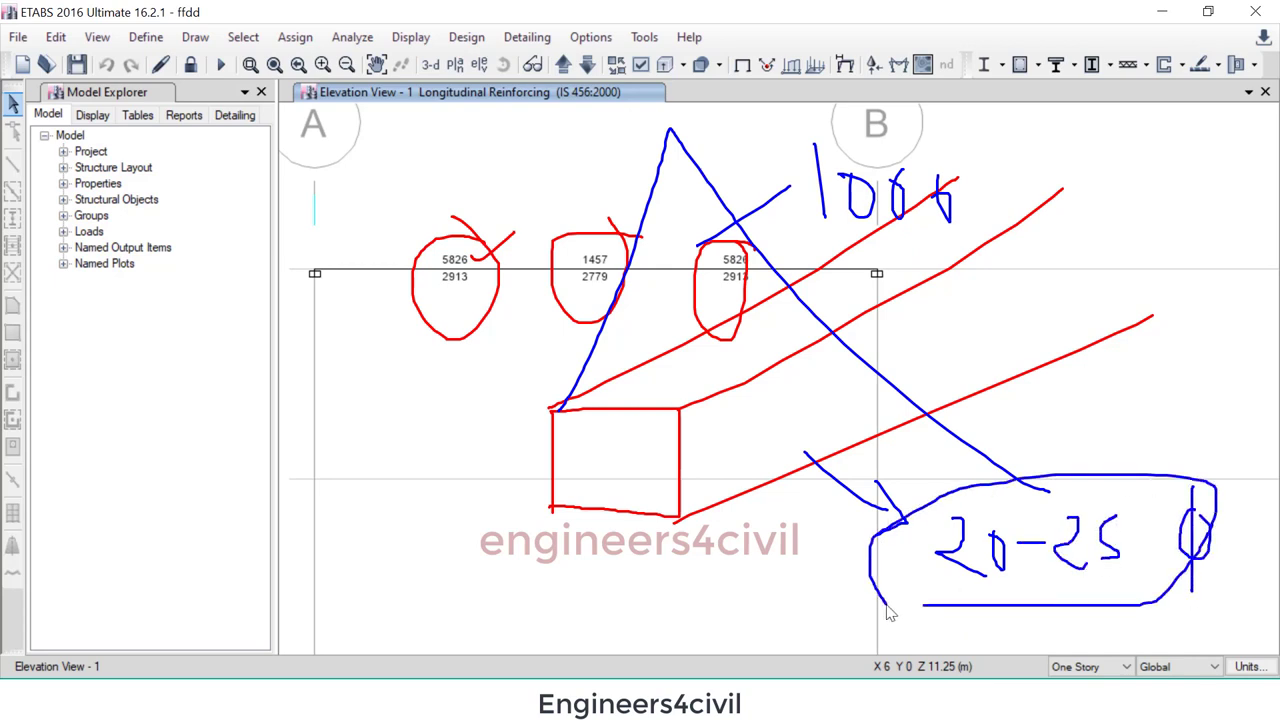
mouse_move(587, 430)
mouse_down()
mouse_move(578, 445)
mouse_move(588, 430)
mouse_move(606, 450)
mouse_up()
drag(648, 432, 588, 490)
mouse_move(617, 484)
mouse_down()
mouse_move(612, 500)
mouse_move(622, 486)
mouse_up()
drag(648, 490, 657, 510)
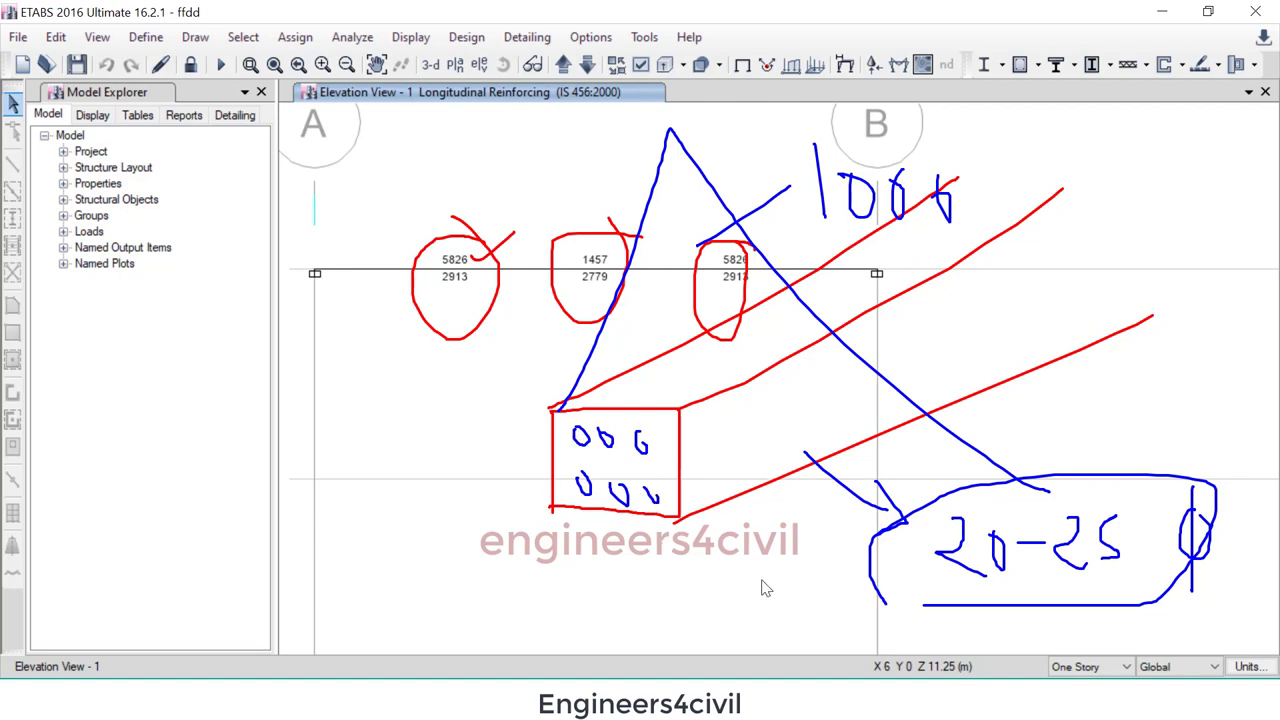
drag(666, 290, 678, 346)
mouse_move(722, 292)
mouse_down()
mouse_move(722, 330)
mouse_move(704, 338)
mouse_move(714, 278)
mouse_move(690, 385)
mouse_move(712, 325)
mouse_up()
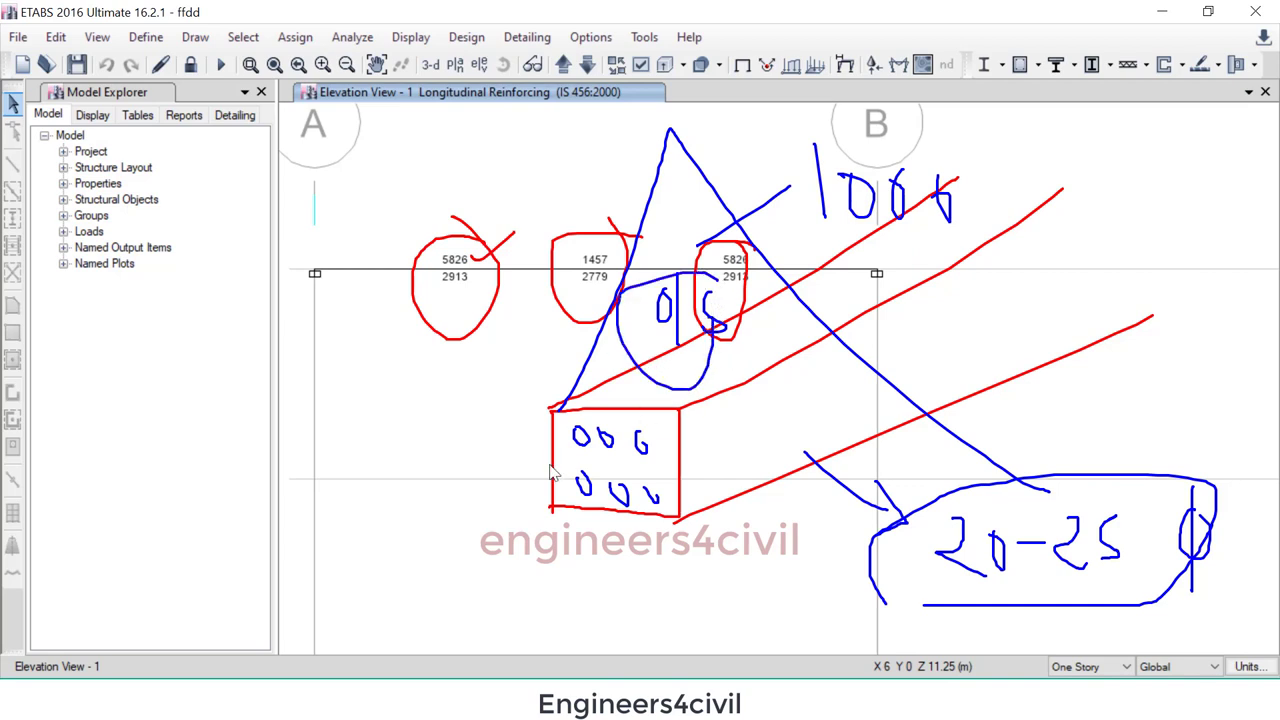